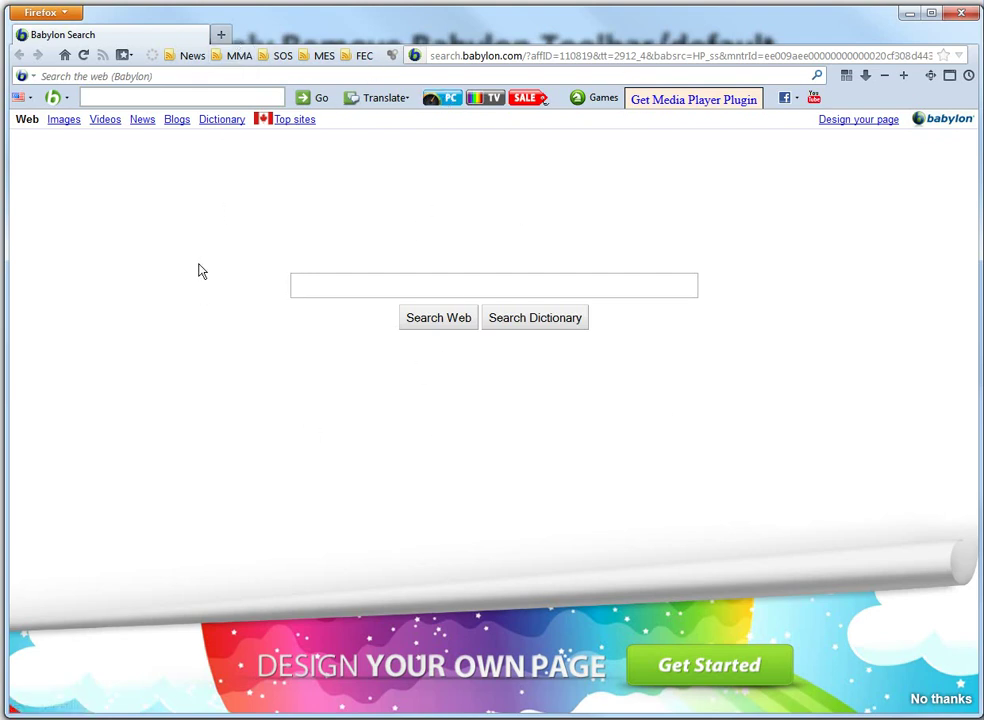
# - Open a new tab and click into, then out of, the Babylon web search field
pyautogui.hotkey('ctrl', 't')
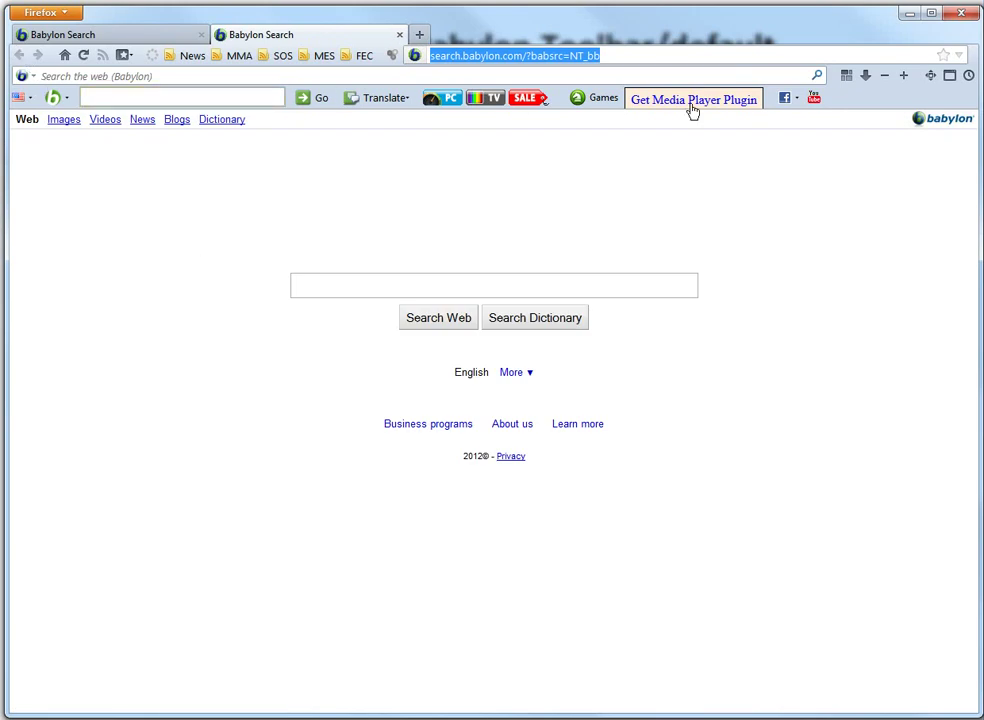
pyautogui.click(52, 77)
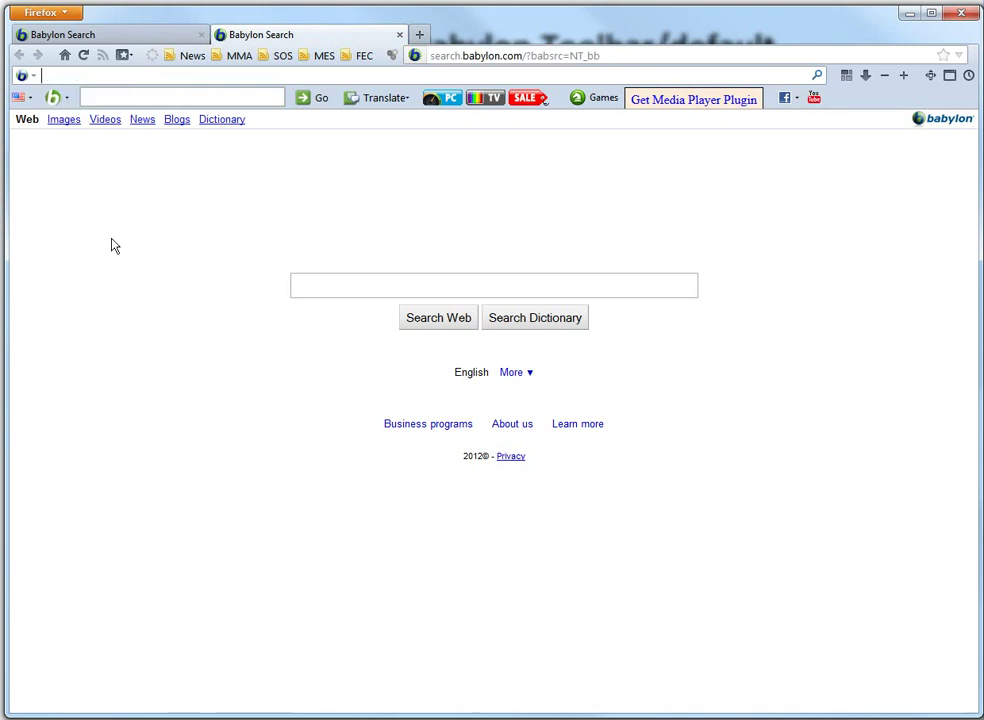
pyautogui.click(230, 173)
# - In a third tab, search for 'google' from the address bar, landing on Babylon search results
pyautogui.hotkey('ctrl', 't')
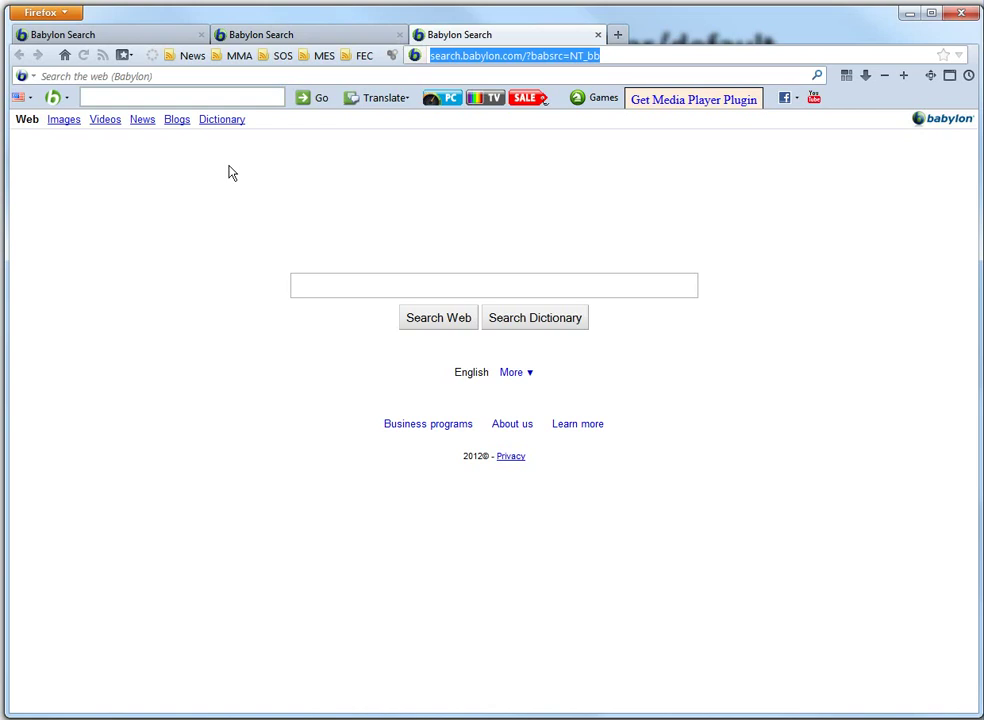
pyautogui.write('google')
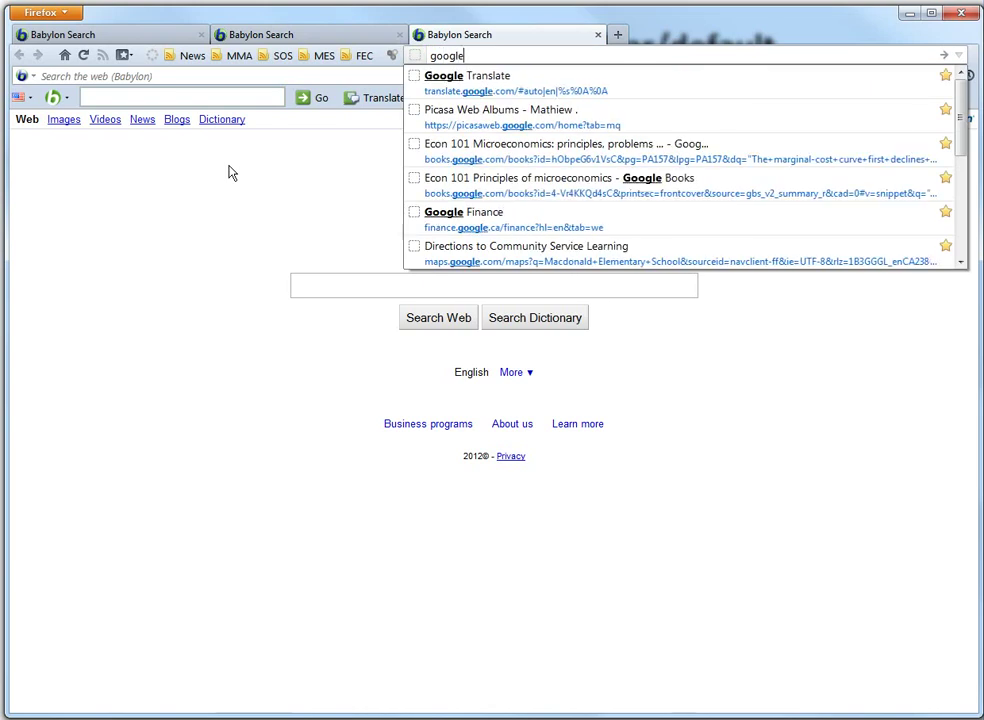
pyautogui.press('Return')
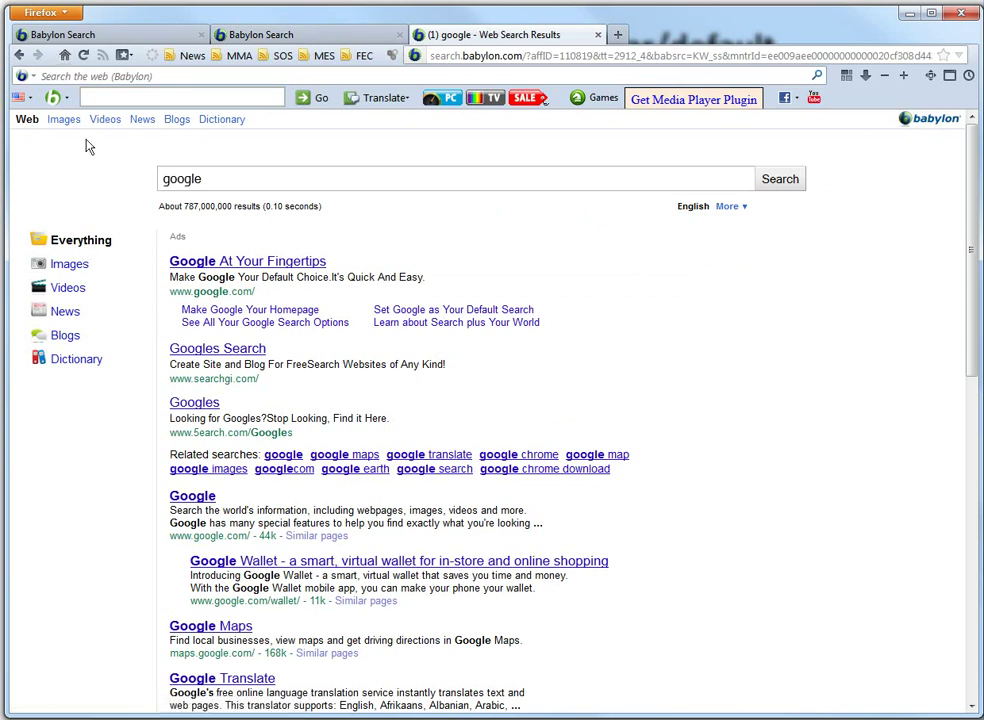
pyautogui.scroll(-5, 328, 330)
pyautogui.scroll(5, 373, 323)
# - Close the google results tab and the second Babylon Search tab
pyautogui.click(485, 55)
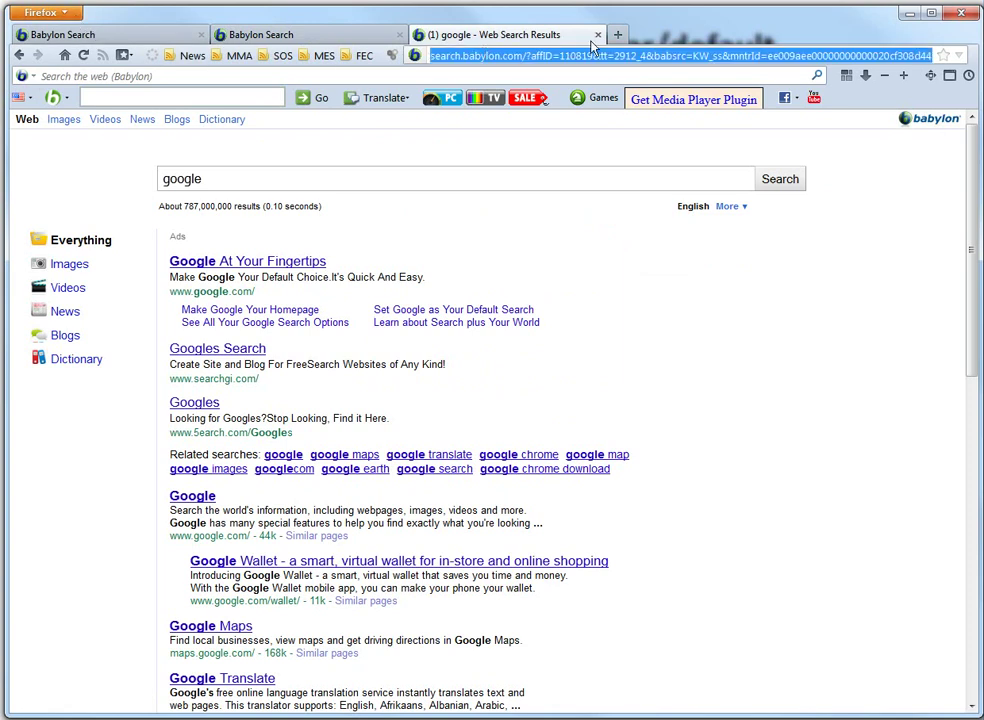
pyautogui.click(597, 35)
pyautogui.click(399, 34)
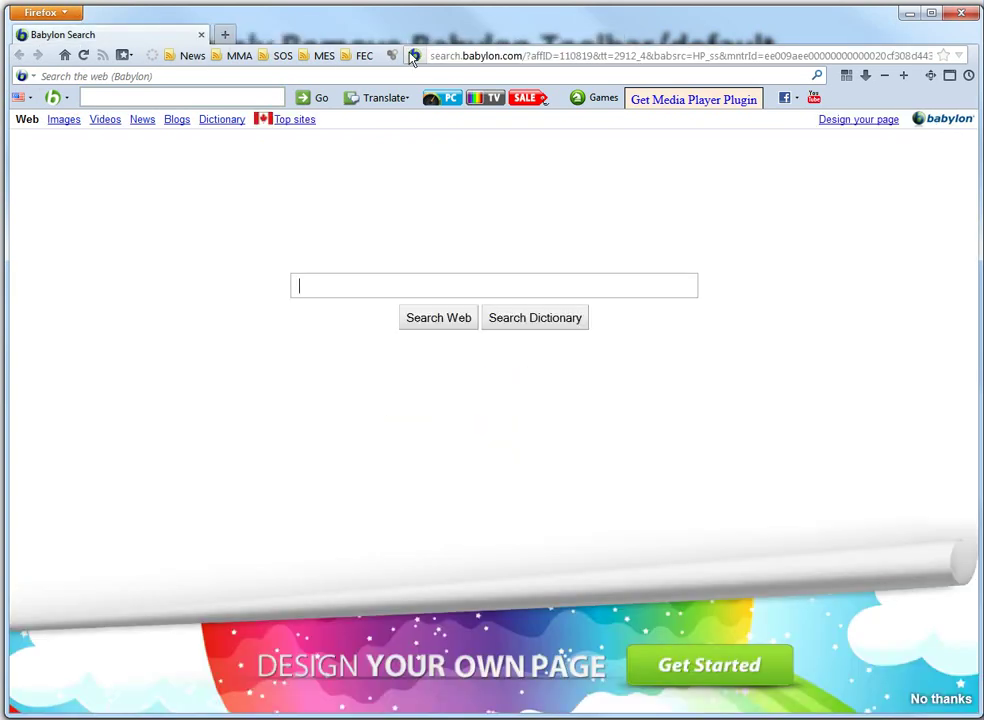
# - Load about:config, accept its warning, clear the filter, and reload the page
pyautogui.click(446, 52)
pyautogui.write('ab')
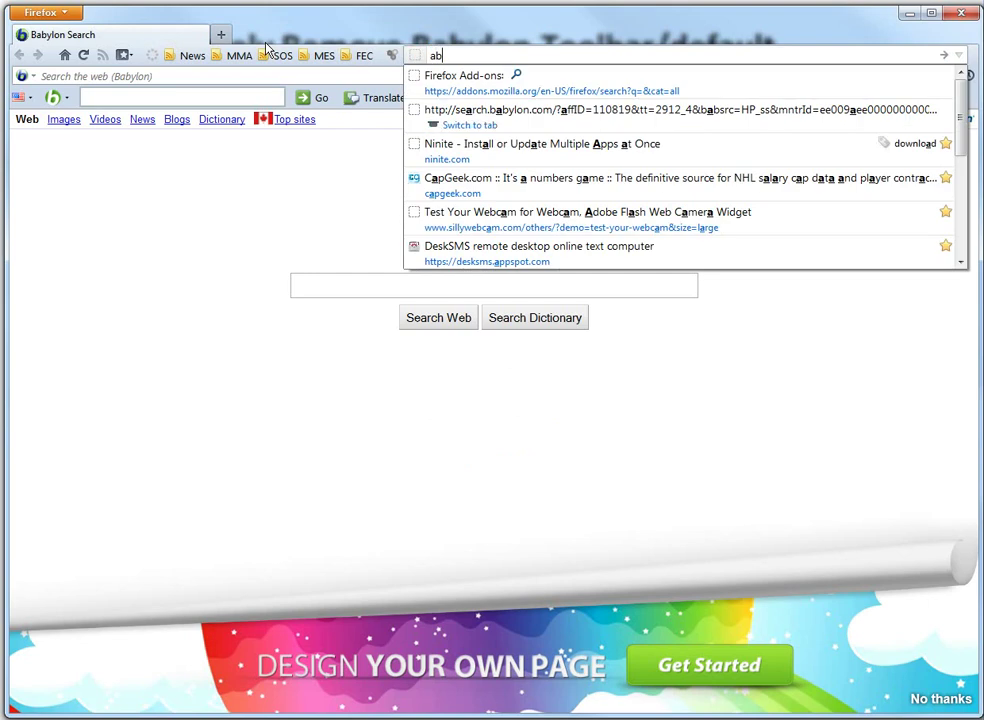
pyautogui.write('out:c')
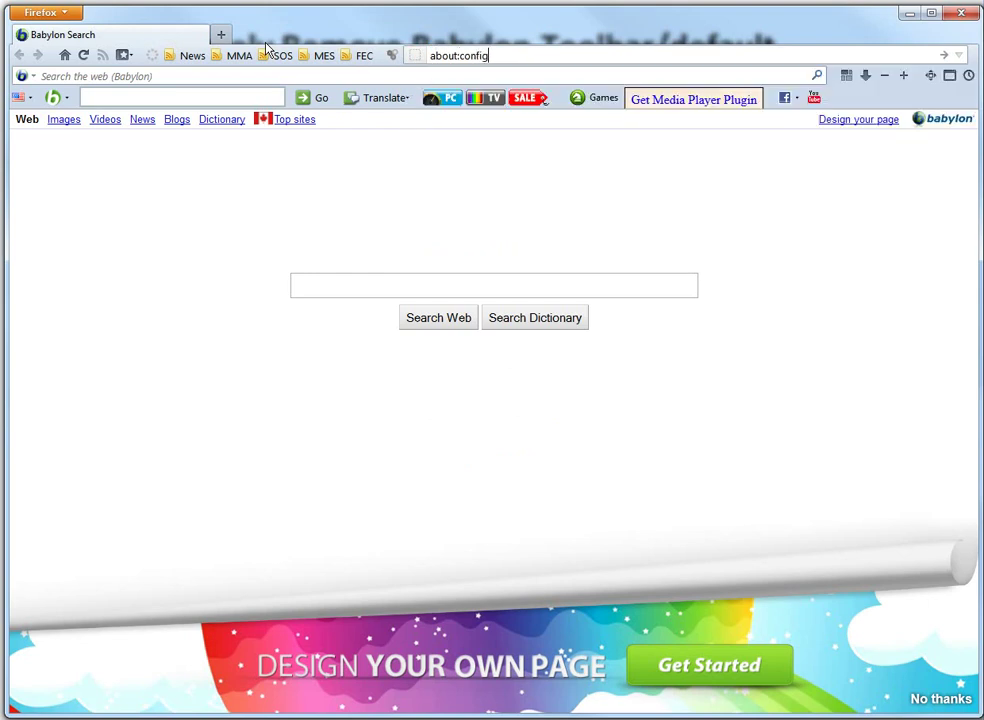
pyautogui.write('onfig')
pyautogui.press('Return')
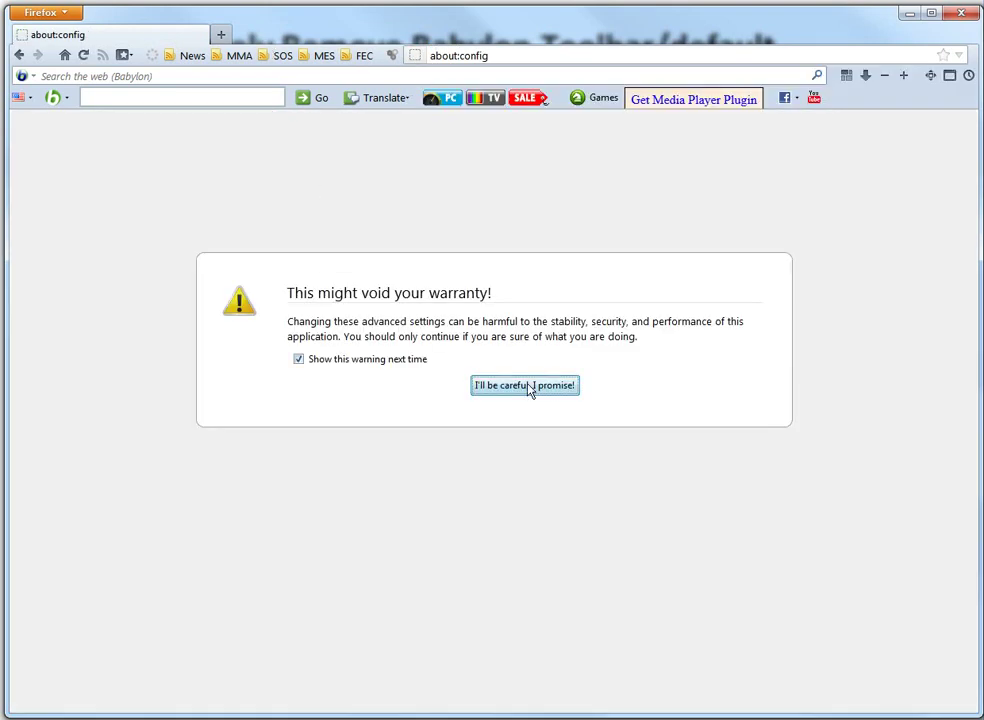
pyautogui.click(527, 386)
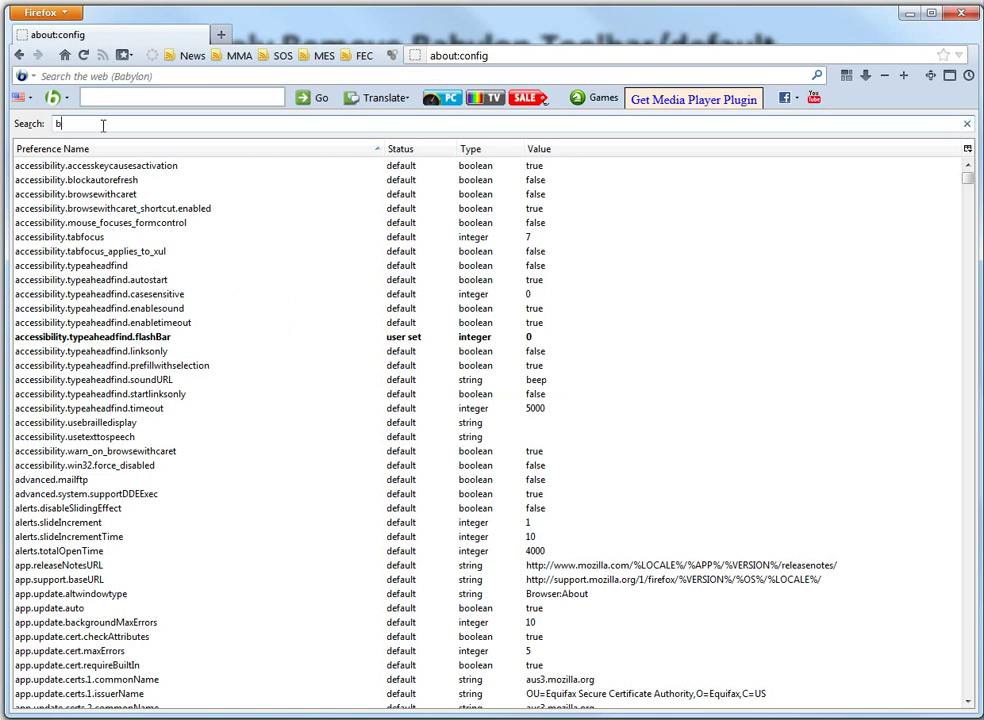
pyautogui.press('BackSpace')
pyautogui.press('BackSpace')
pyautogui.press('BackSpace')
pyautogui.press('BackSpace')
pyautogui.press('BackSpace')
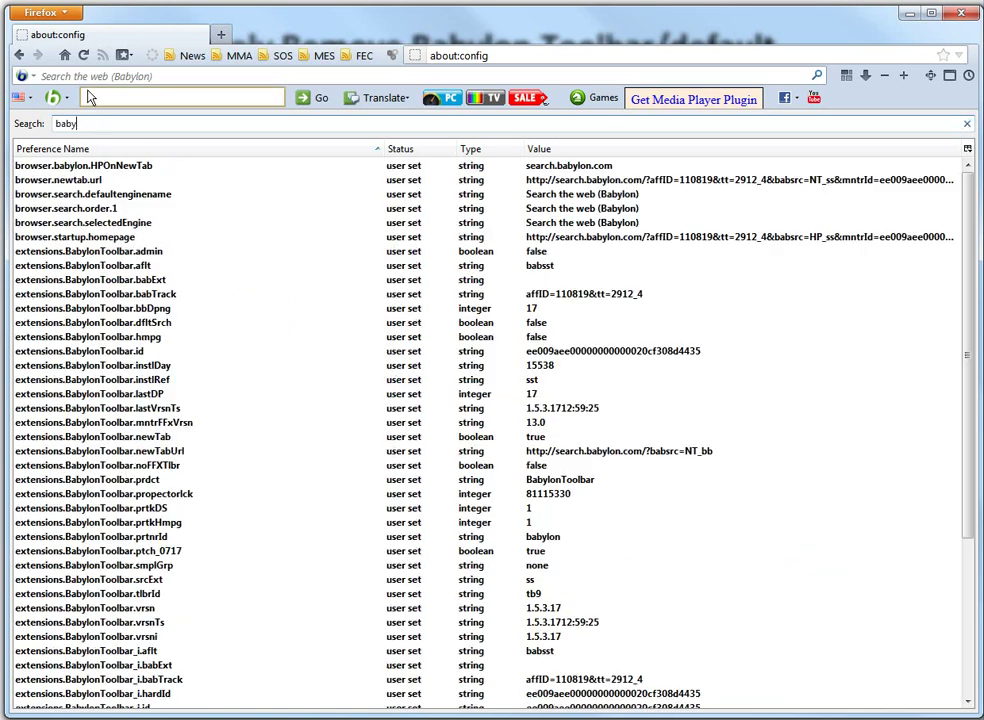
pyautogui.click(514, 56)
pyautogui.press('Return')
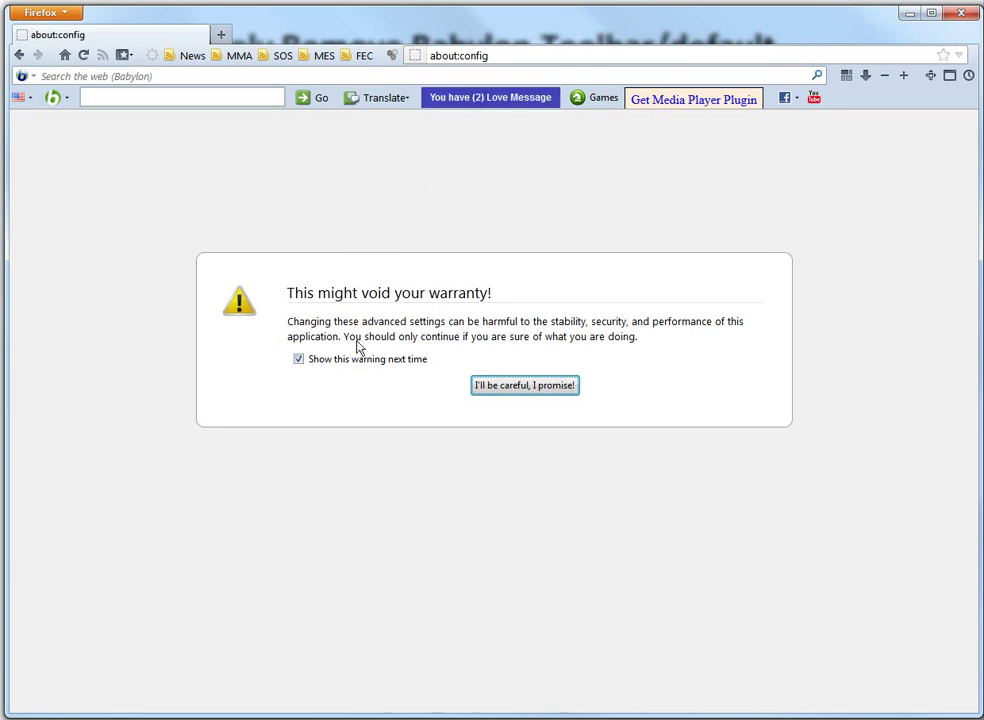
# - Accept the warning, then reset browser.babylon.HPOnNewTab and browser.newtab.url to defaults
pyautogui.click(516, 393)
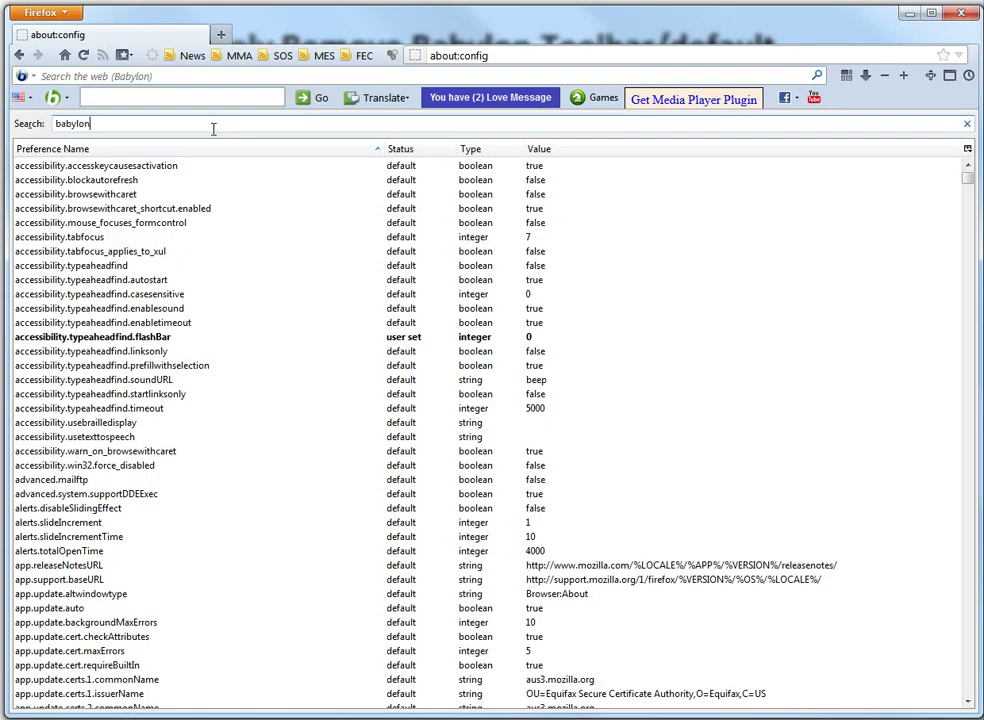
pyautogui.scroll(-5, 450, 279)
pyautogui.scroll(5, 325, 215)
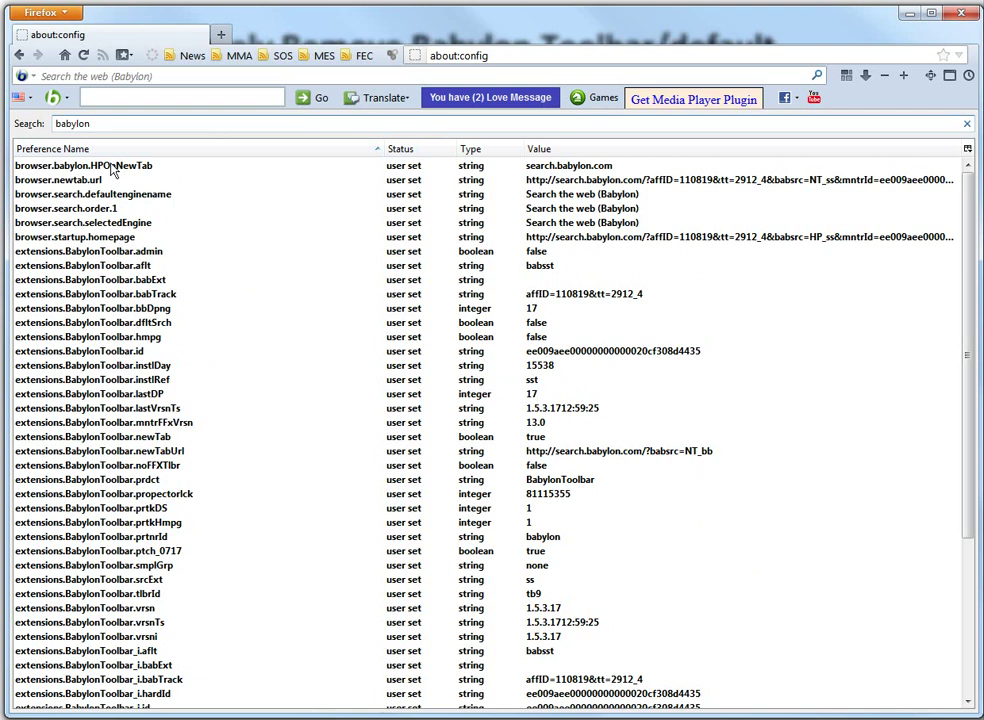
pyautogui.rightClick(111, 168)
pyautogui.click(150, 267)
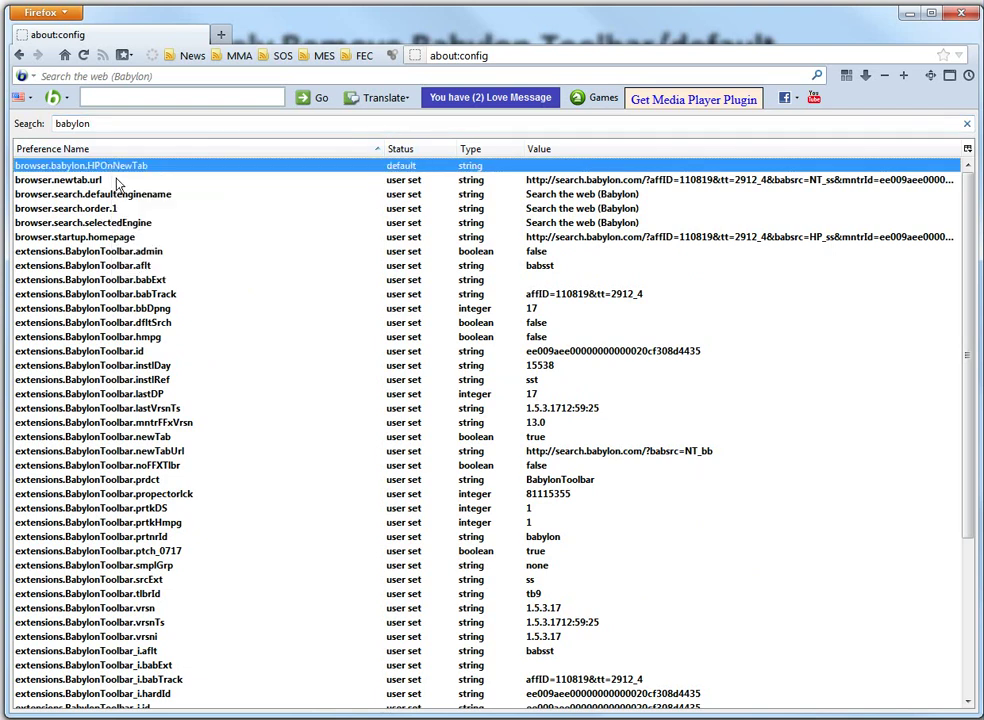
pyautogui.rightClick(116, 183)
pyautogui.click(152, 282)
# - Reset browser.search.defaultenginename and browser.search.order.1 back to Google
pyautogui.click(102, 197)
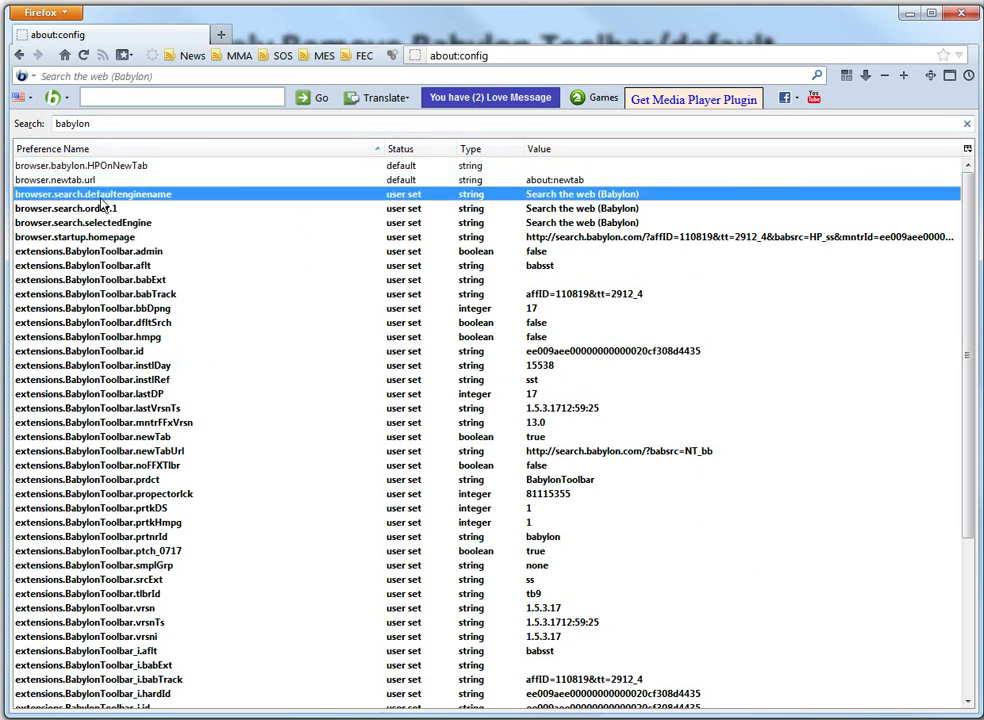
pyautogui.rightClick(120, 199)
pyautogui.click(139, 303)
pyautogui.scroll(-5, 140, 308)
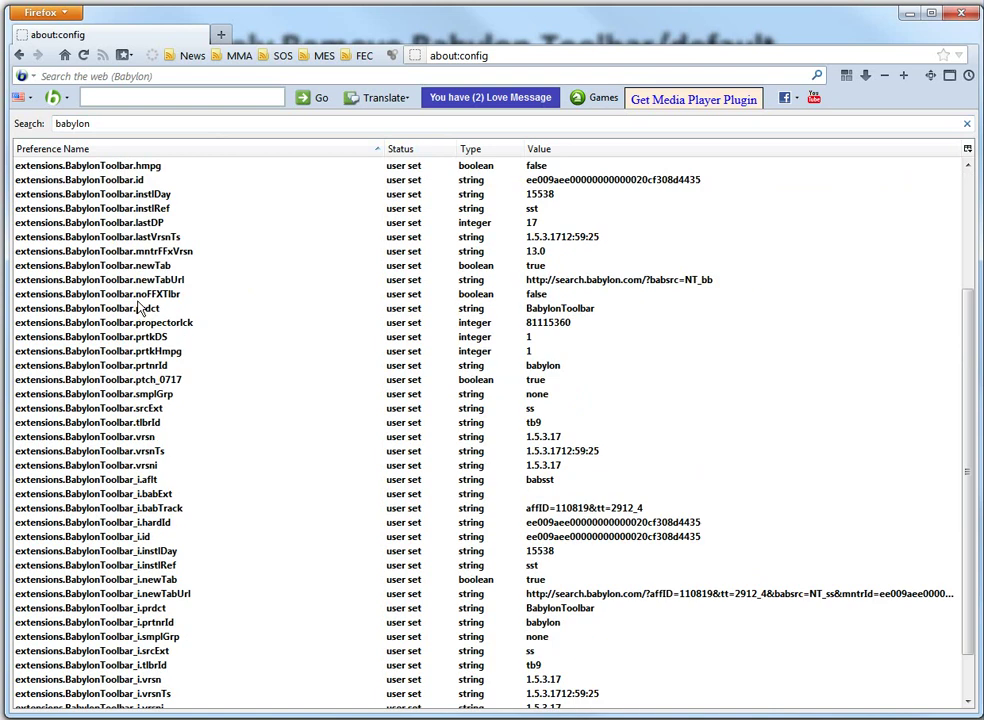
pyautogui.scroll(5, 143, 308)
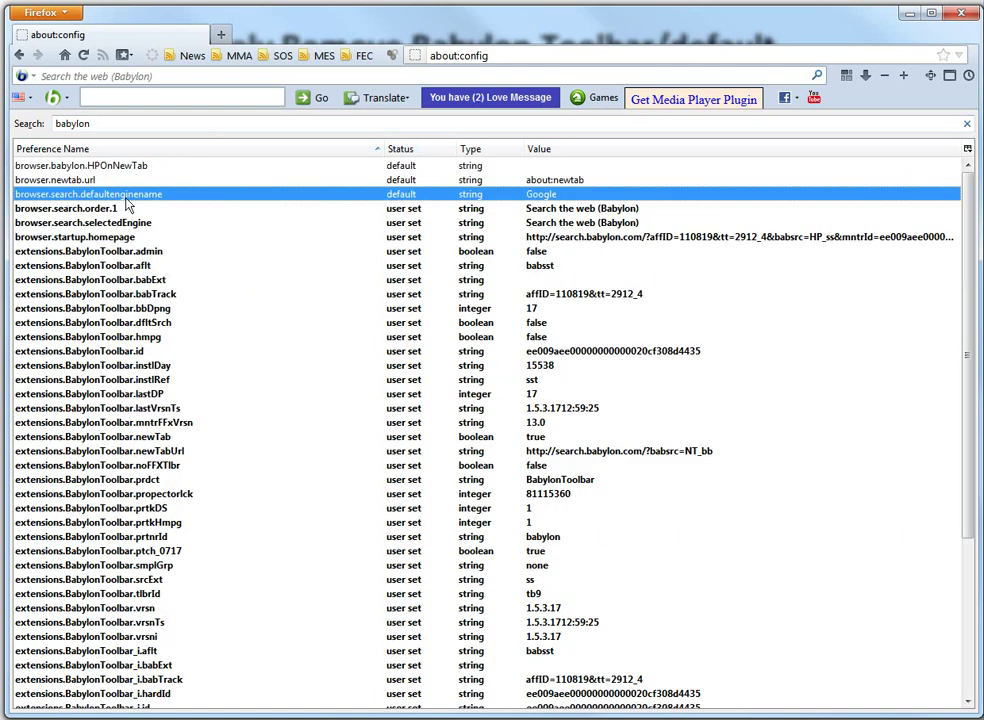
pyautogui.rightClick(110, 208)
pyautogui.click(150, 308)
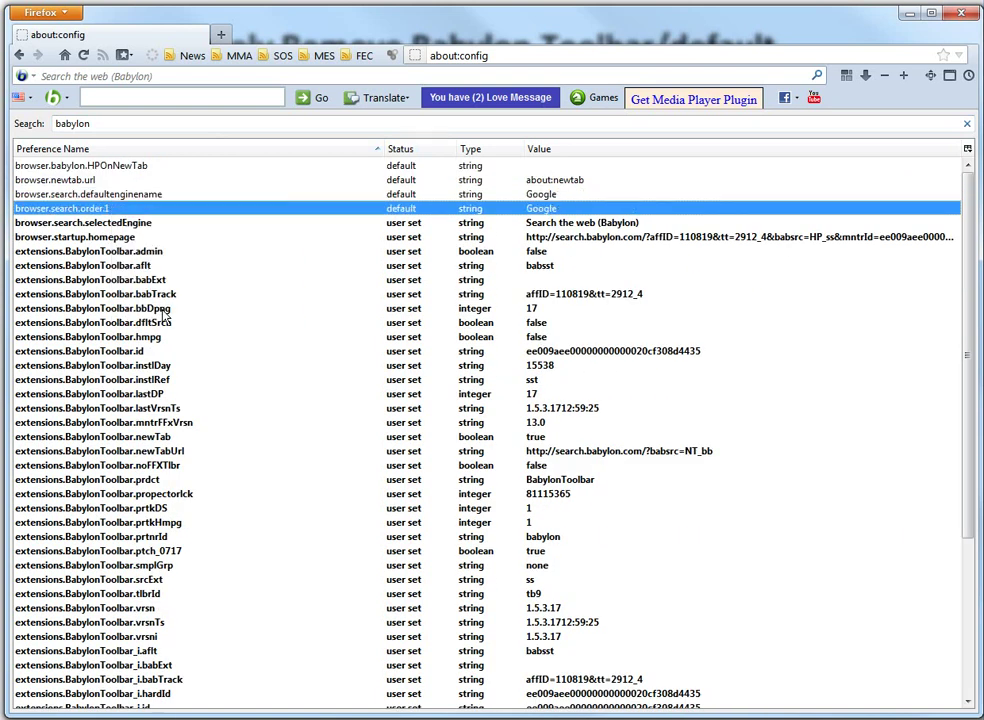
# - Reset the BabylonToolbar admin, aflt, babExt and babTrack preferences to default
pyautogui.rightClick(122, 258)
pyautogui.press('r')
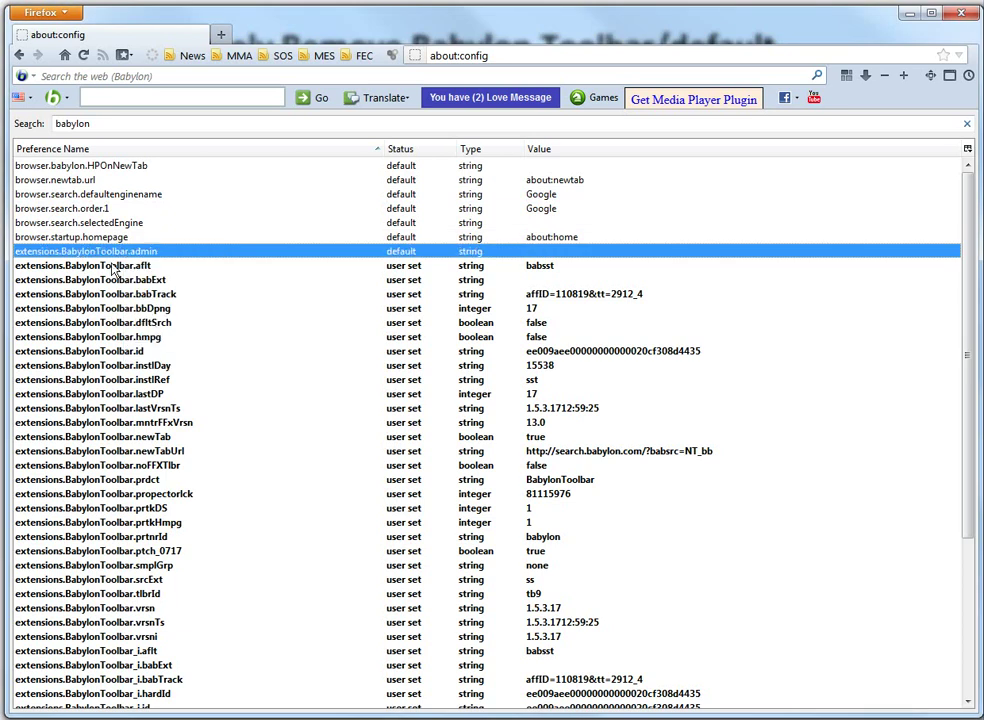
pyautogui.rightClick(128, 266)
pyautogui.click(138, 370)
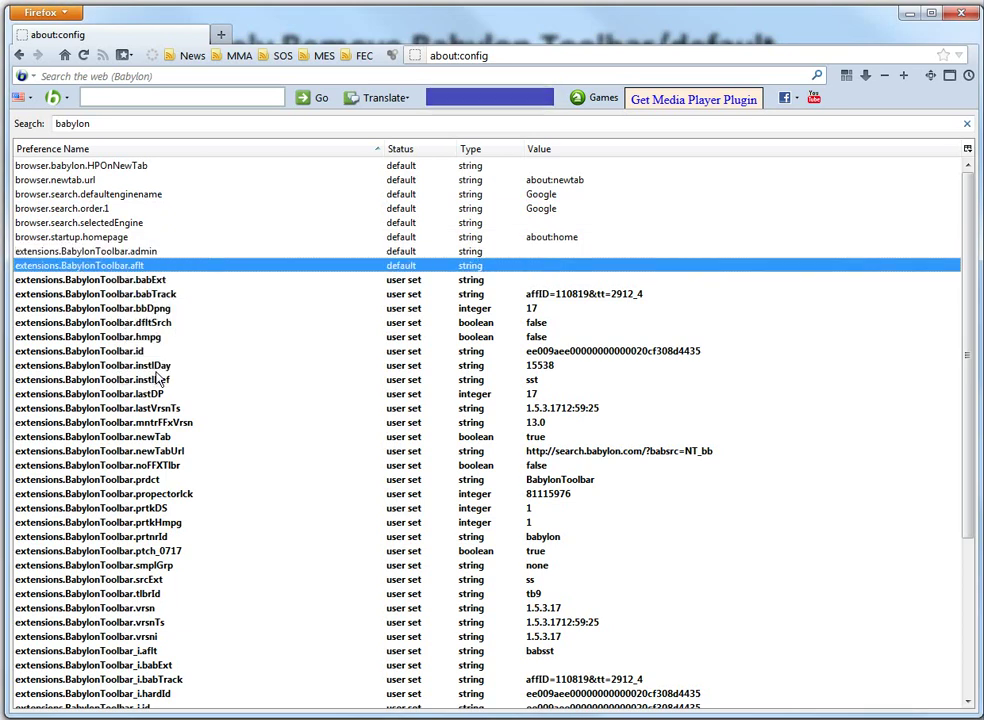
pyautogui.rightClick(132, 282)
pyautogui.press('r')
pyautogui.rightClick(130, 295)
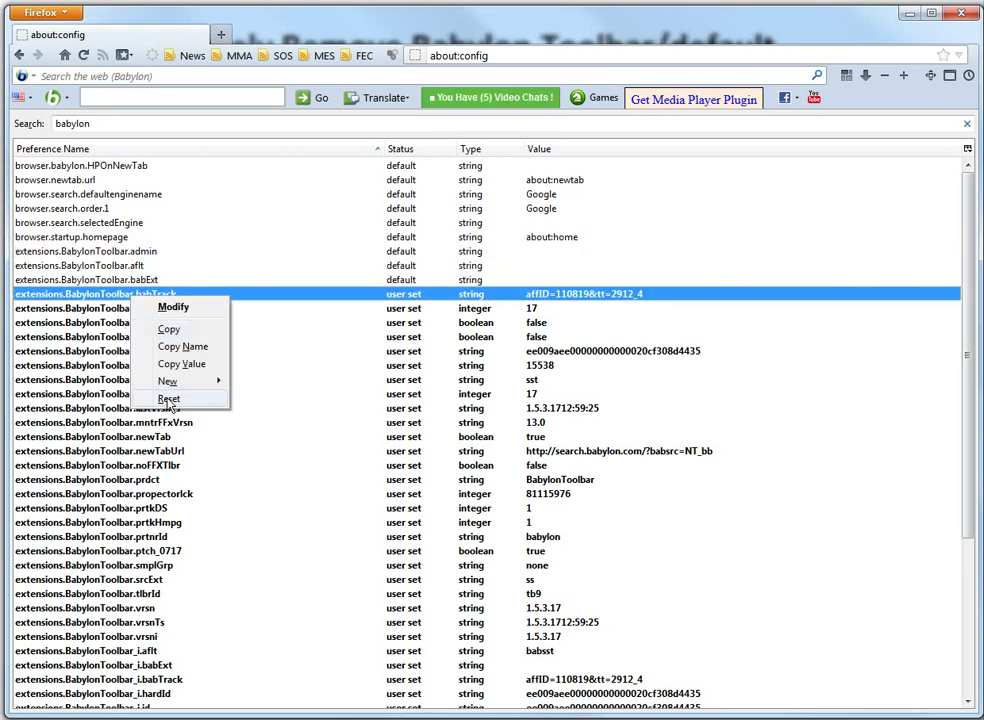
pyautogui.press('r')
pyautogui.scroll(-4, 100, 265)
pyautogui.scroll(2, 98, 180)
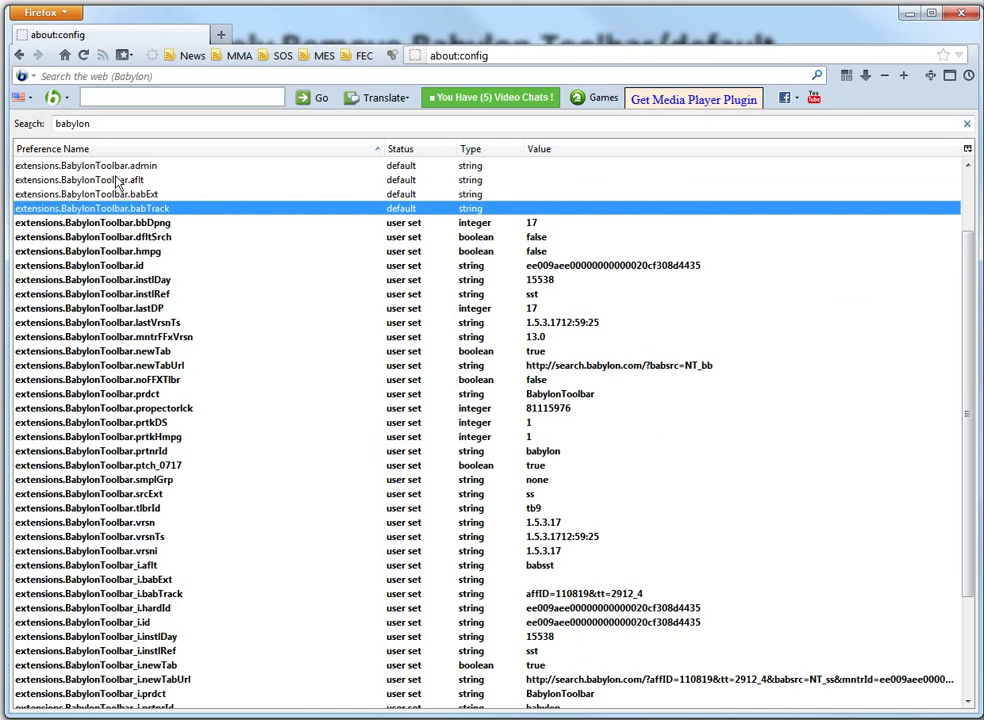
# - Reset bbDpng, extensions.enabledAddons, extensions.installCache and keyword.URL to default
pyautogui.rightClick(145, 223)
pyautogui.press('r')
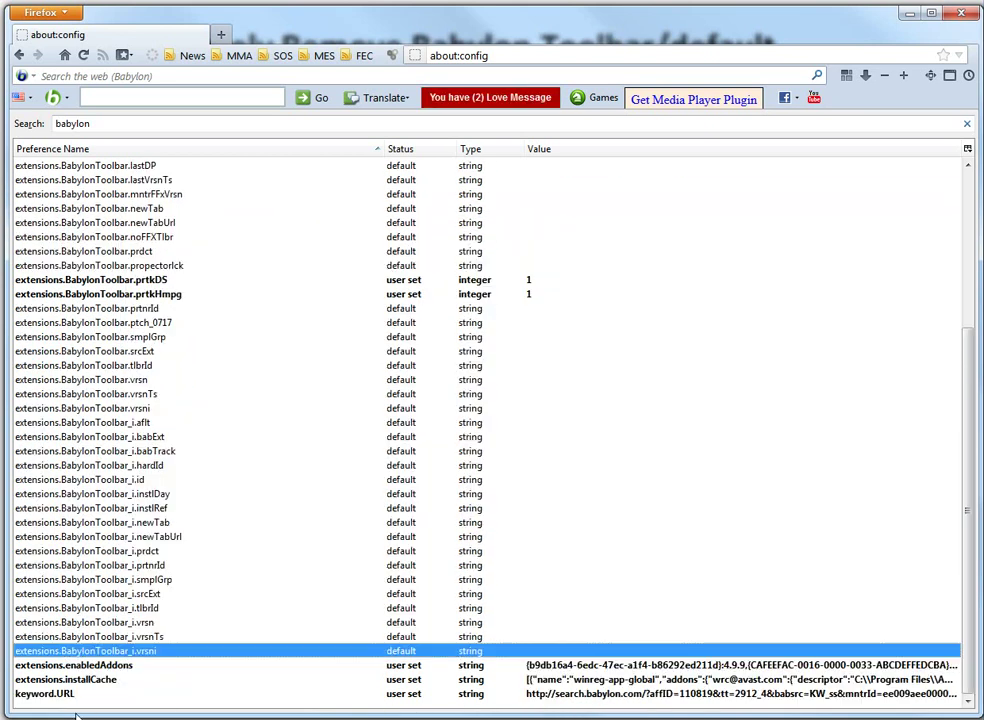
pyautogui.rightClick(110, 668)
pyautogui.press('r')
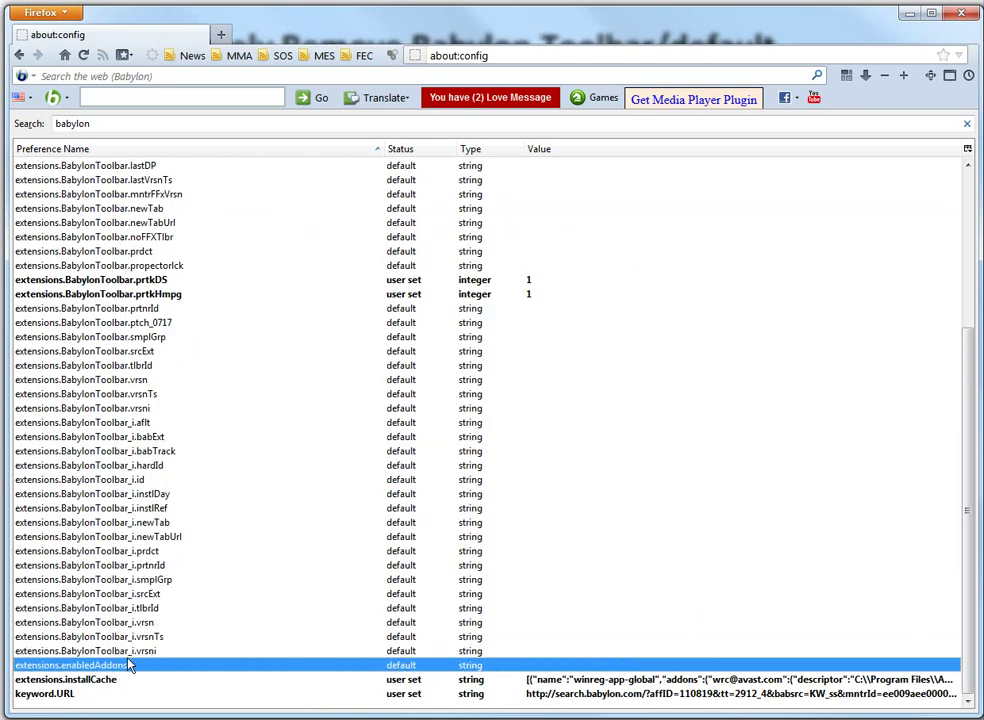
pyautogui.rightClick(103, 680)
pyautogui.press('r')
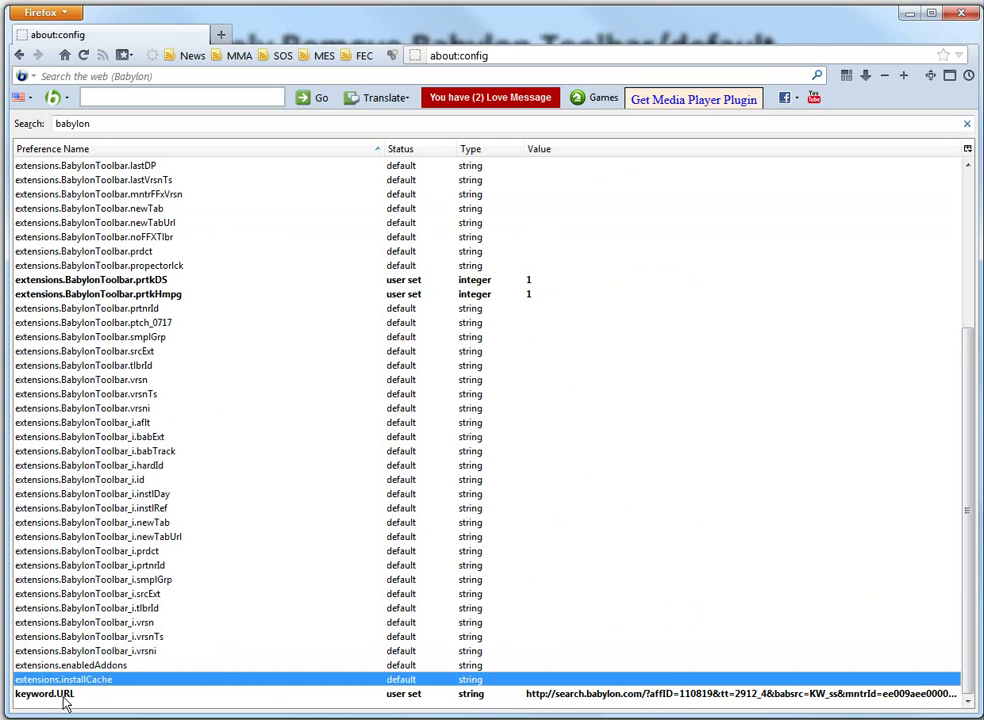
pyautogui.rightClick(66, 694)
pyautogui.click(102, 684)
# - Reset the prtkDS and prtkHmpg preferences to default
pyautogui.scroll(5, 140, 380)
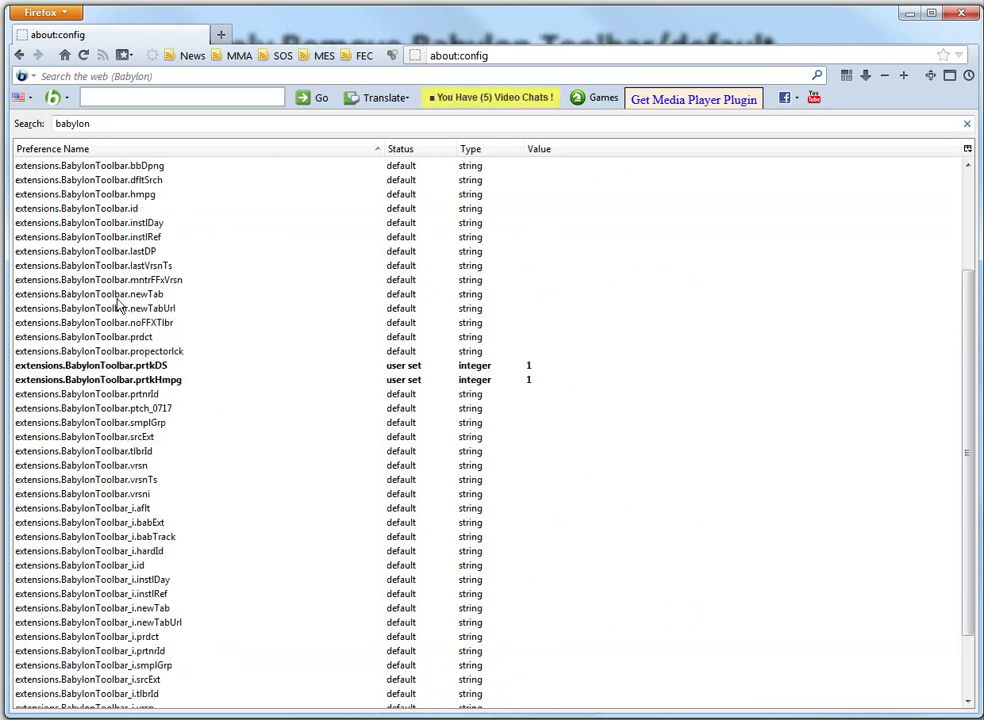
pyautogui.rightClick(150, 510)
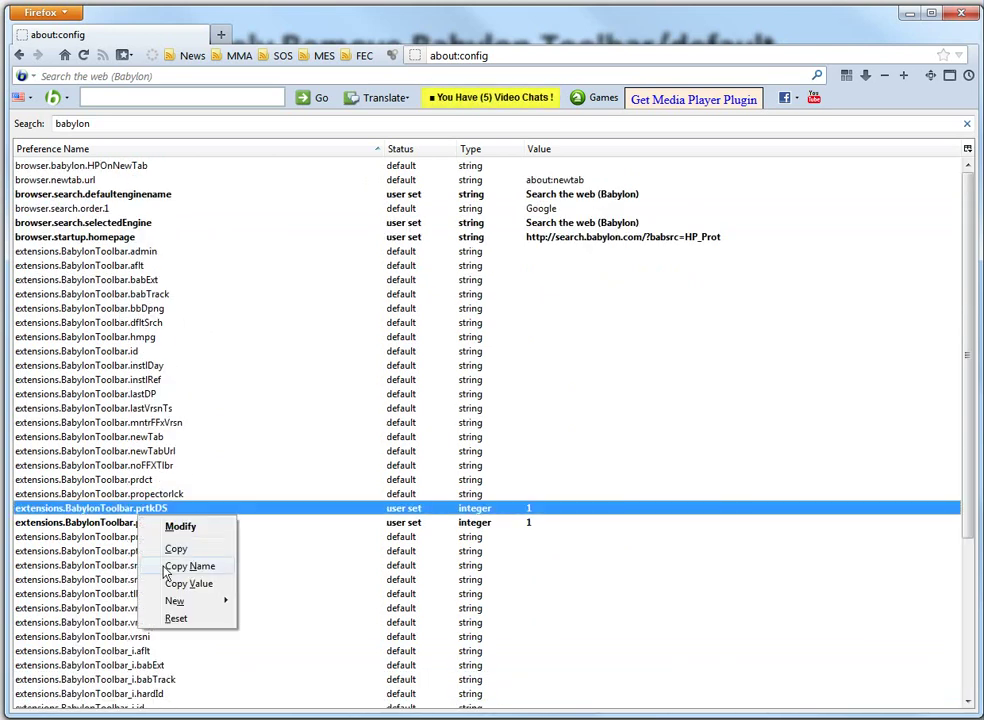
pyautogui.click(176, 620)
pyautogui.rightClick(176, 525)
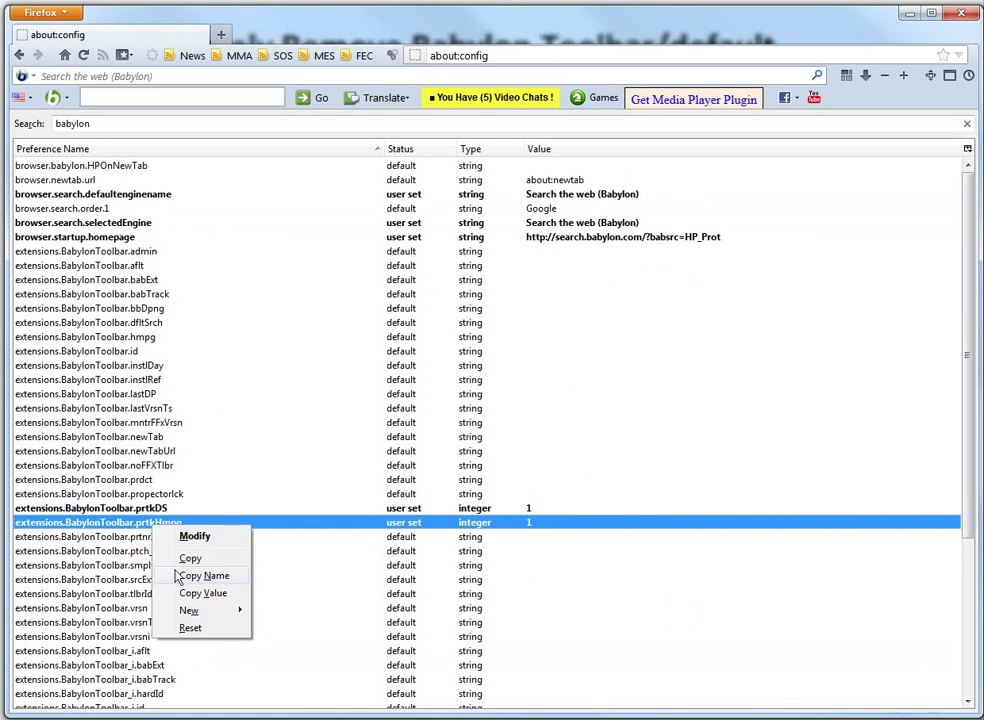
pyautogui.click(189, 628)
pyautogui.rightClick(160, 508)
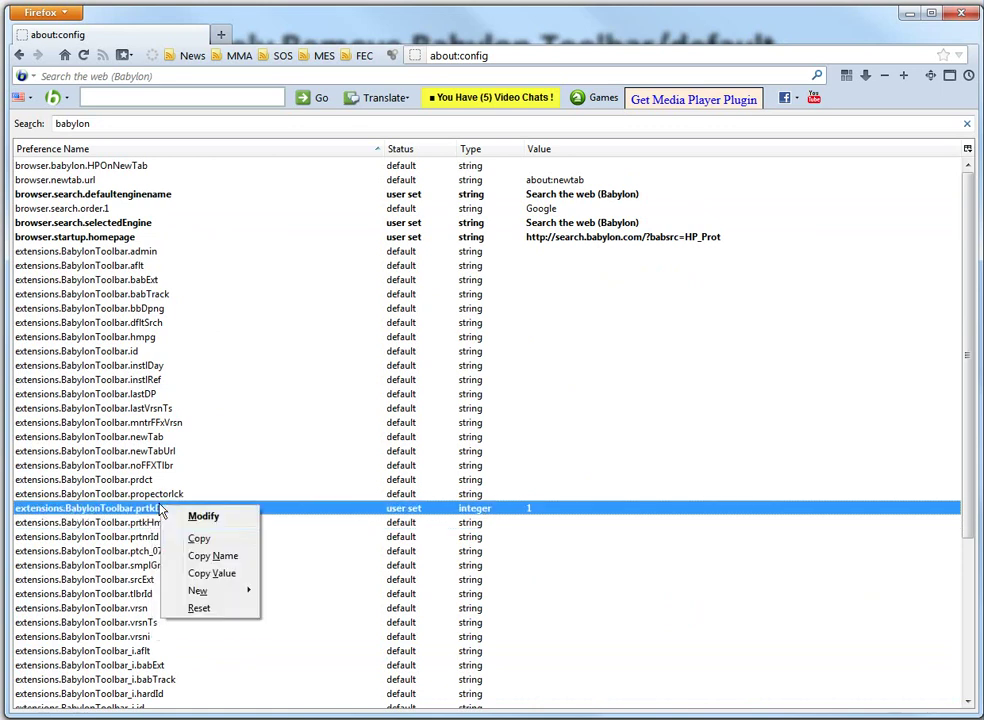
pyautogui.click(198, 608)
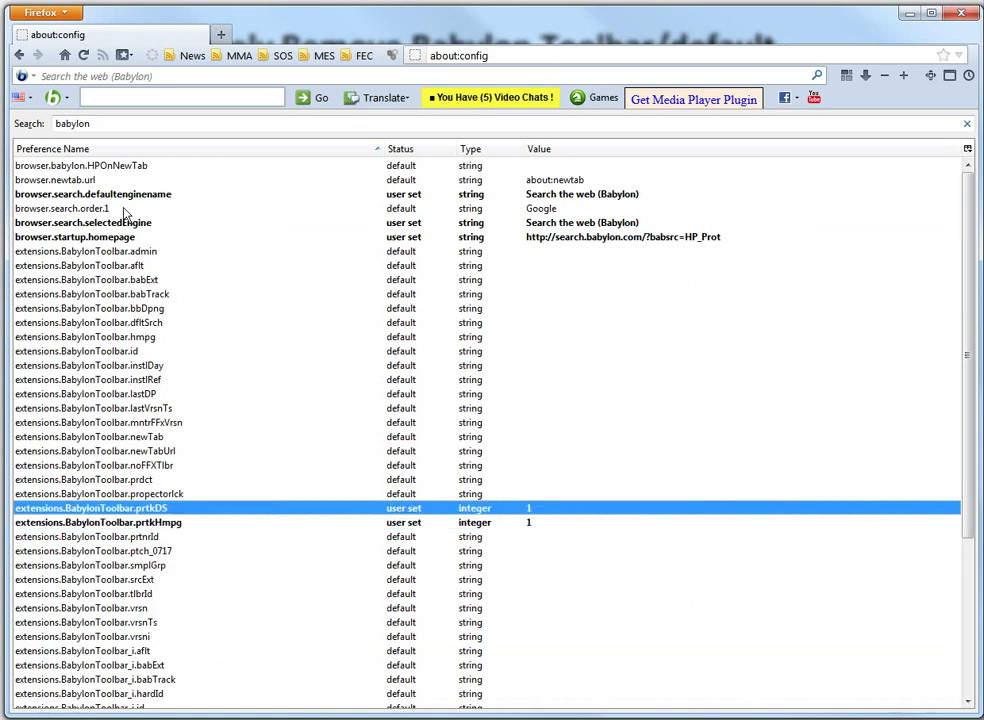
# - Reset browser.startup.homepage to about:home and reset browser.search.selectedEngine
pyautogui.rightClick(80, 238)
pyautogui.click(120, 340)
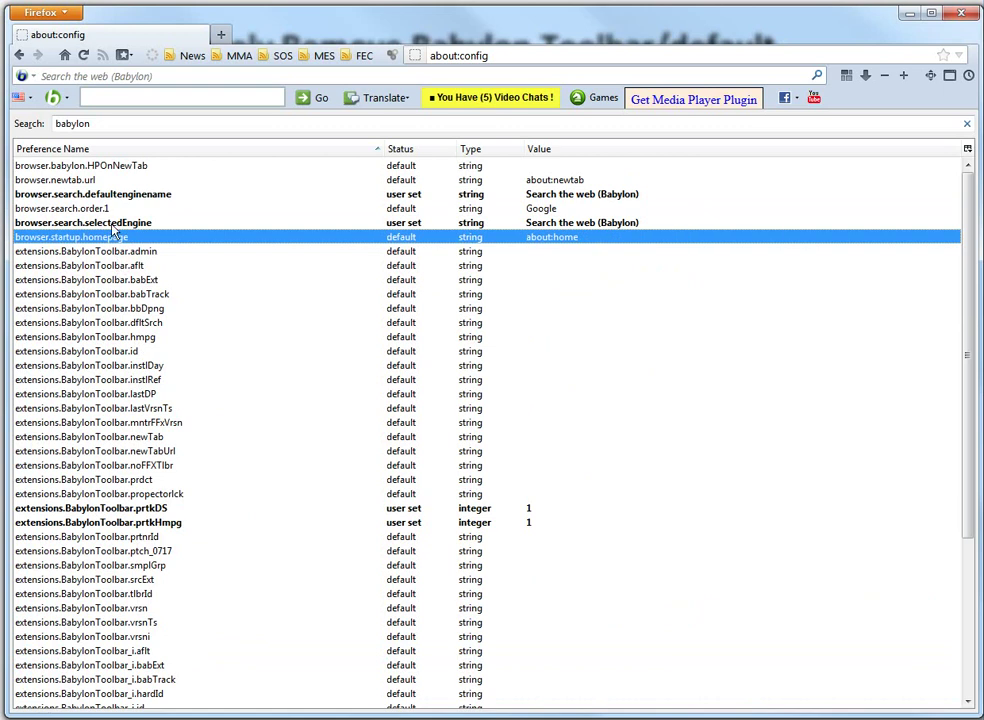
pyautogui.rightClick(112, 229)
pyautogui.click(122, 328)
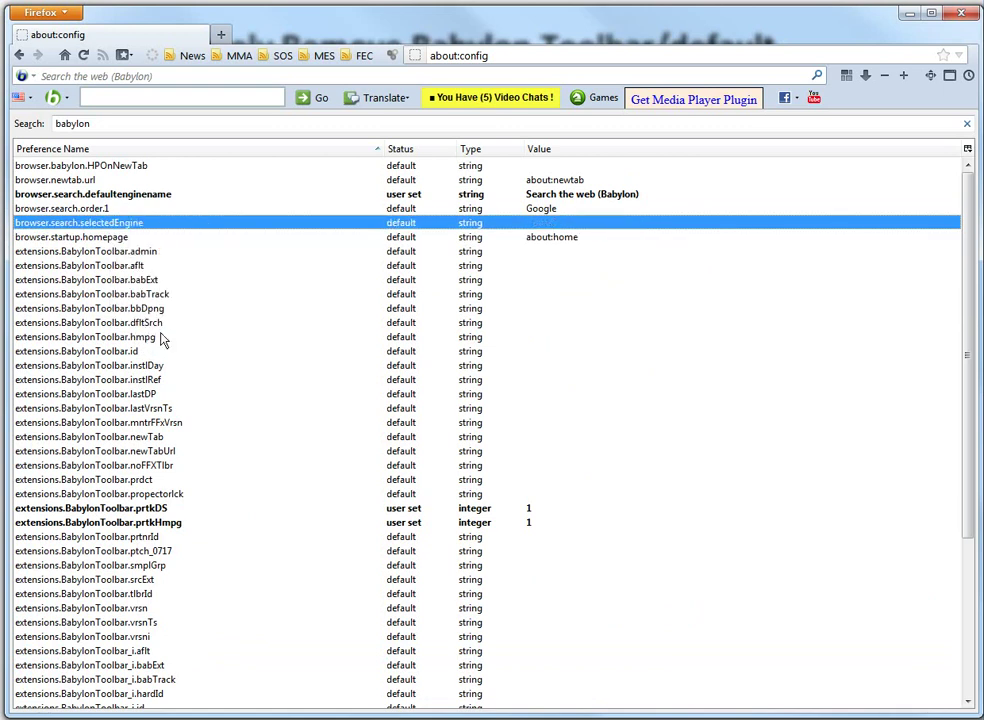
pyautogui.click(185, 508)
pyautogui.scroll(-2, 185, 508)
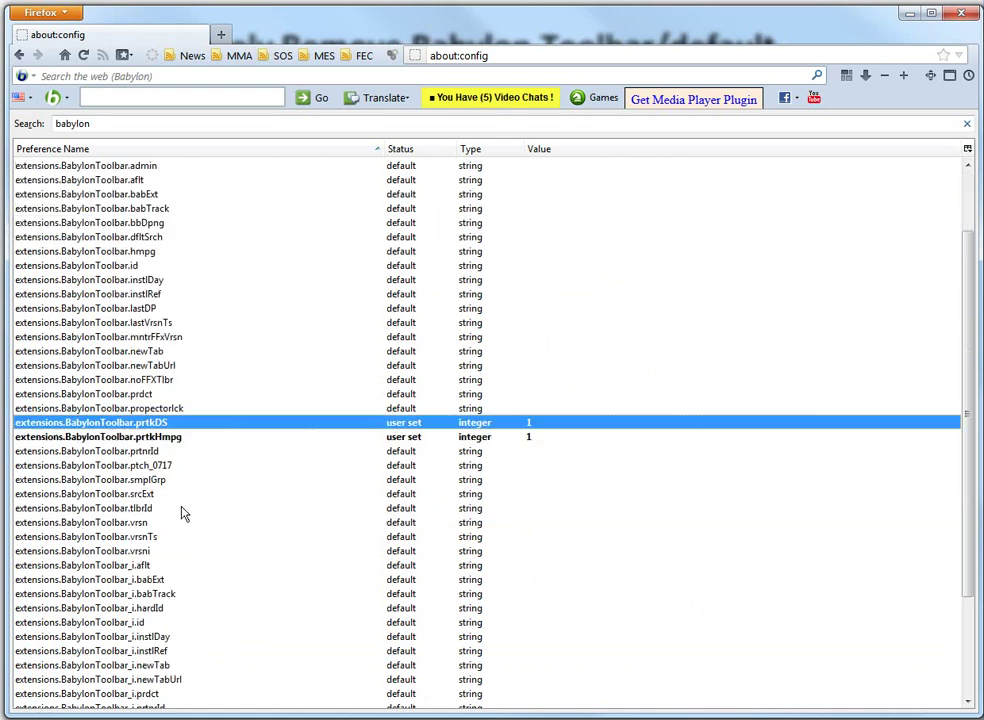
pyautogui.scroll(2, 185, 505)
# - Reset browser.search.defaultenginename to Google, and prtkDS and prtkHmpg again
pyautogui.rightClick(125, 194)
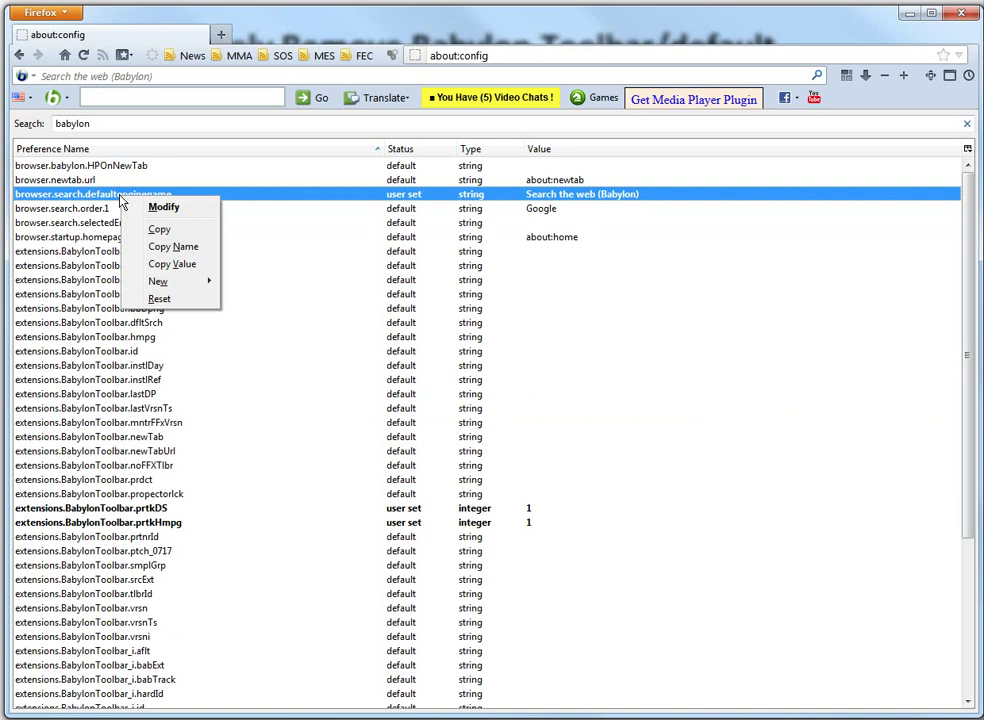
pyautogui.click(128, 296)
pyautogui.rightClick(126, 509)
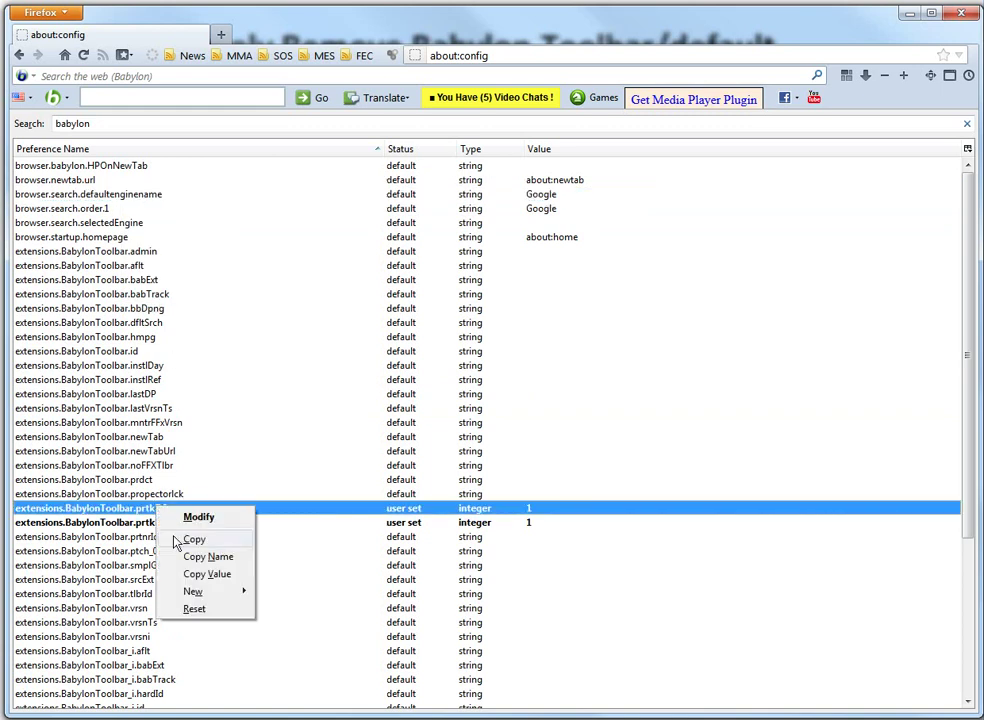
pyautogui.click(192, 609)
pyautogui.rightClick(172, 522)
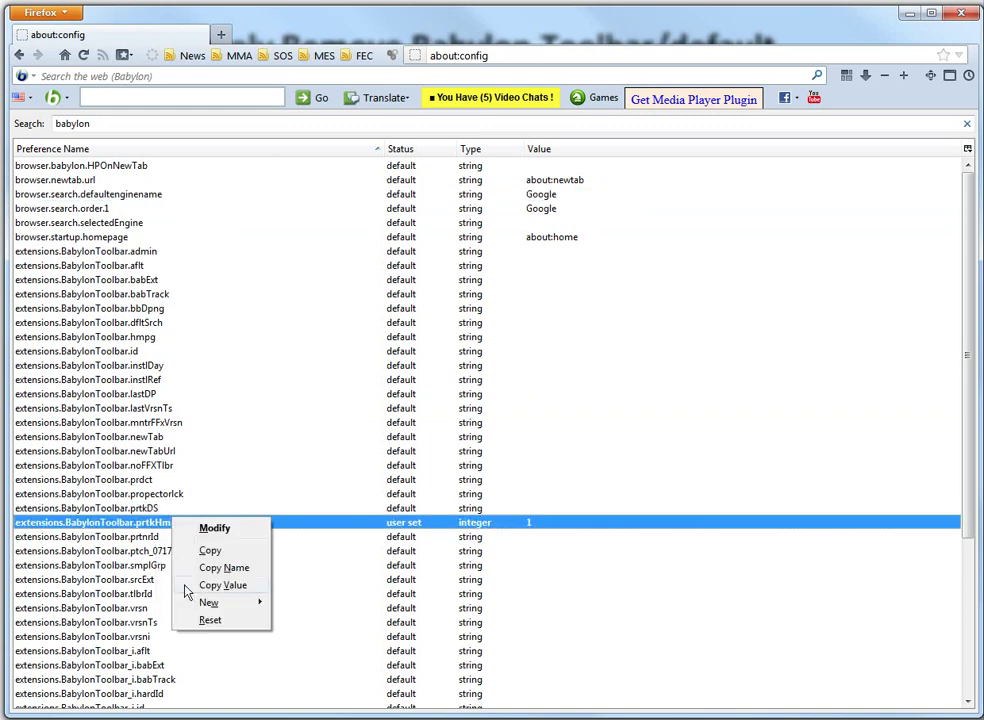
pyautogui.click(204, 620)
pyautogui.click(140, 309)
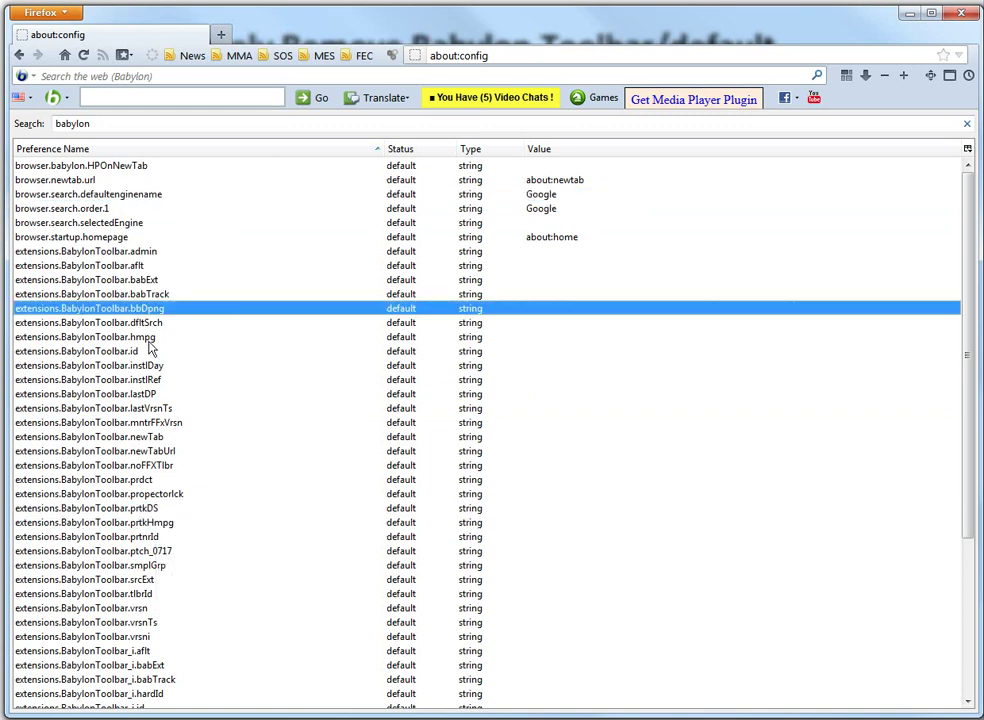
pyautogui.scroll(-5, 150, 348)
pyautogui.scroll(5, 155, 355)
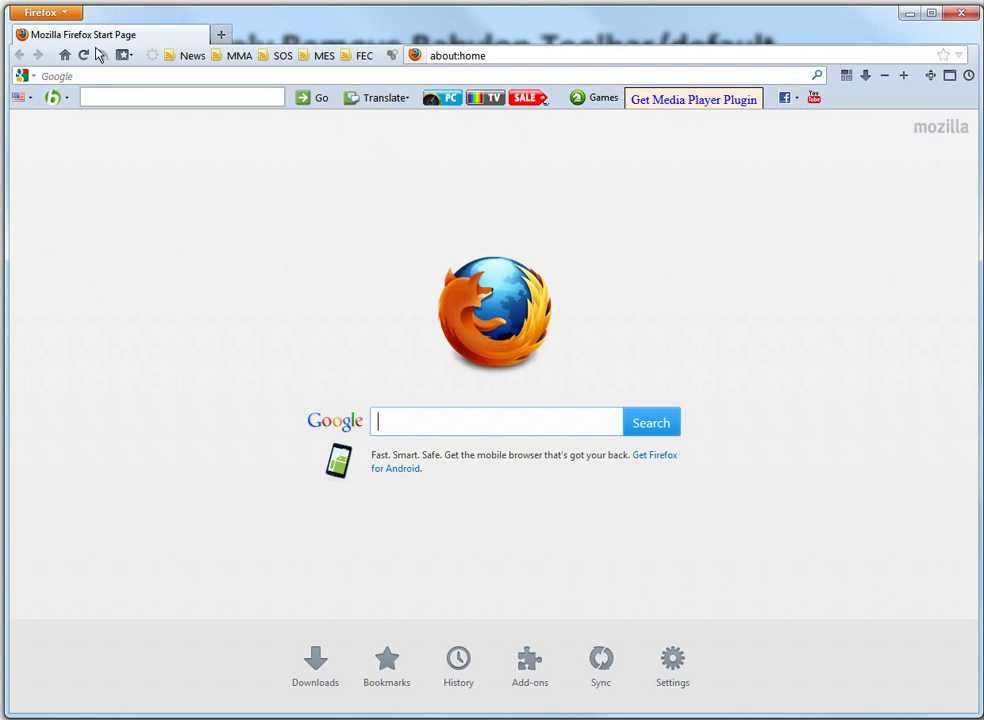
# - Open the main Firefox menu from the about:home Start Page
pyautogui.click(52, 12)
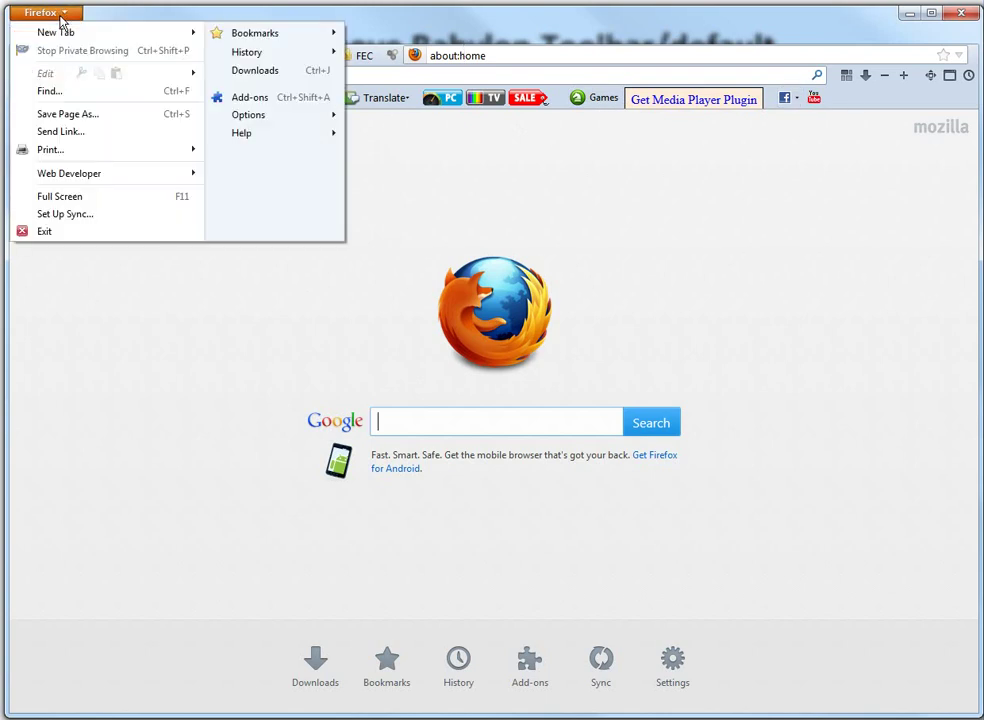
# - Remove the Babylon 1.1.9 extension in the Add-ons Manager
pyautogui.click(250, 99)
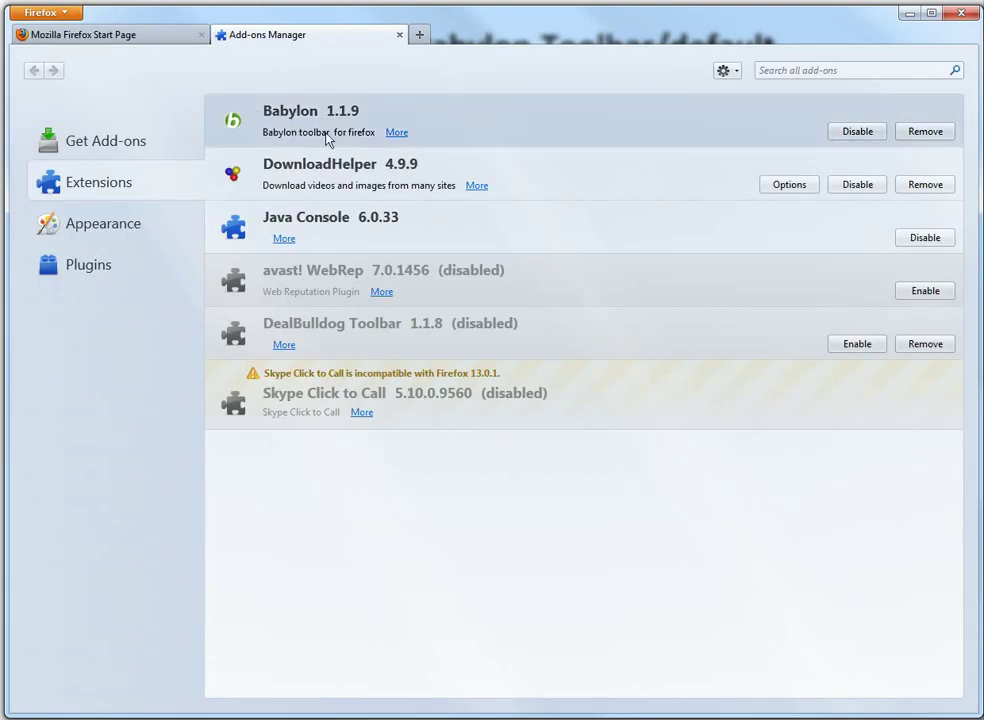
pyautogui.click(908, 133)
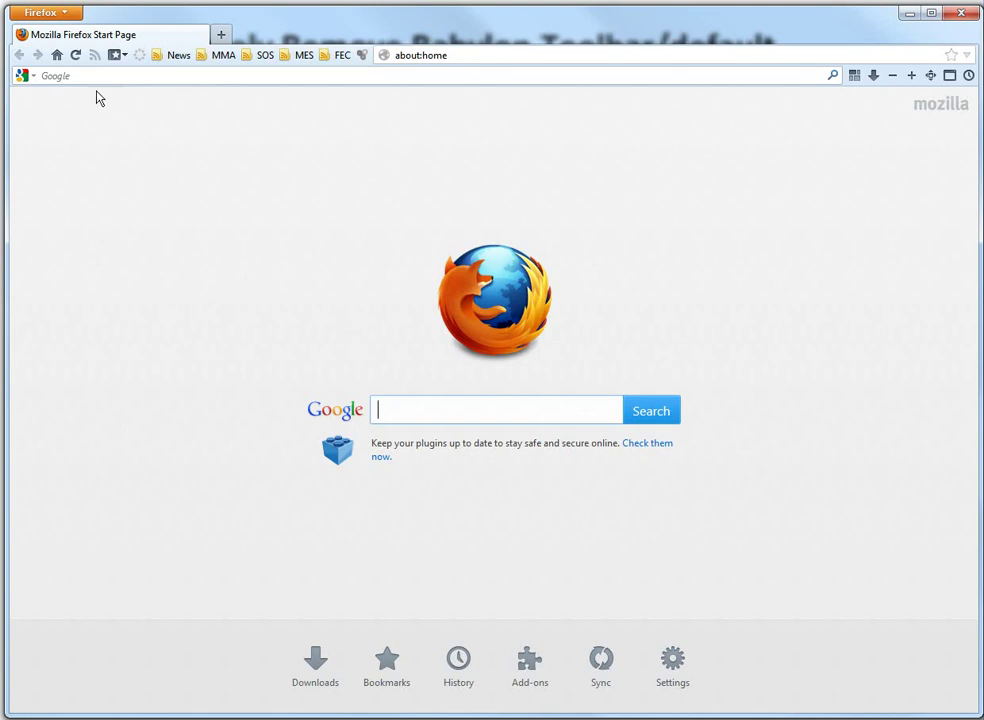
# - In a new tab, search for 'google' and get standard Google Search results
pyautogui.click(42, 76)
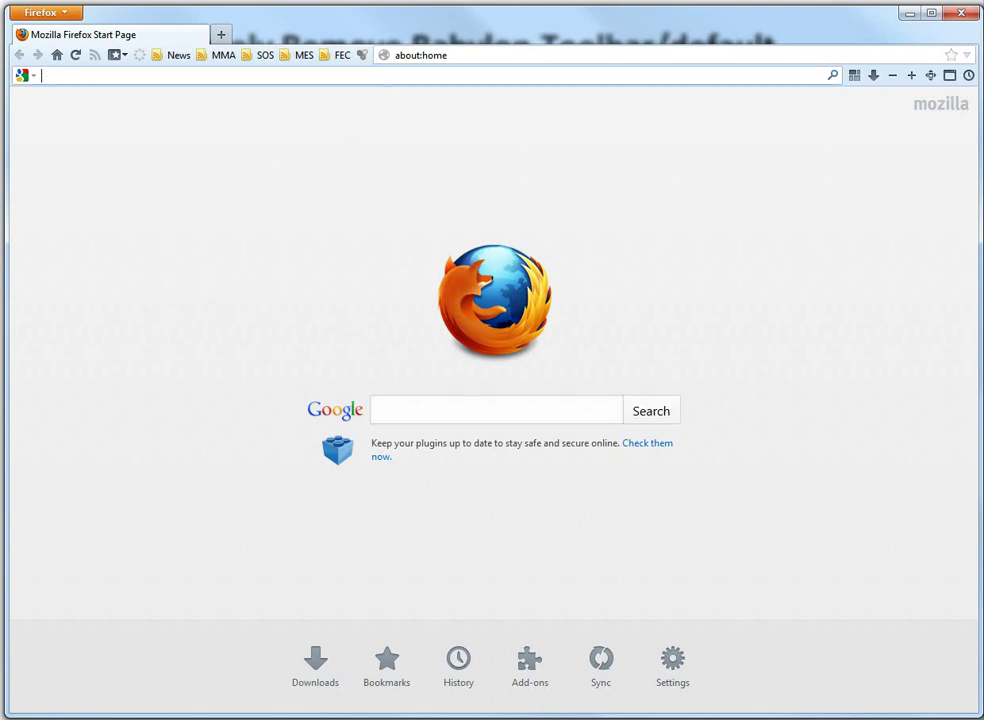
pyautogui.click(459, 58)
pyautogui.hotkey('ctrl', 't')
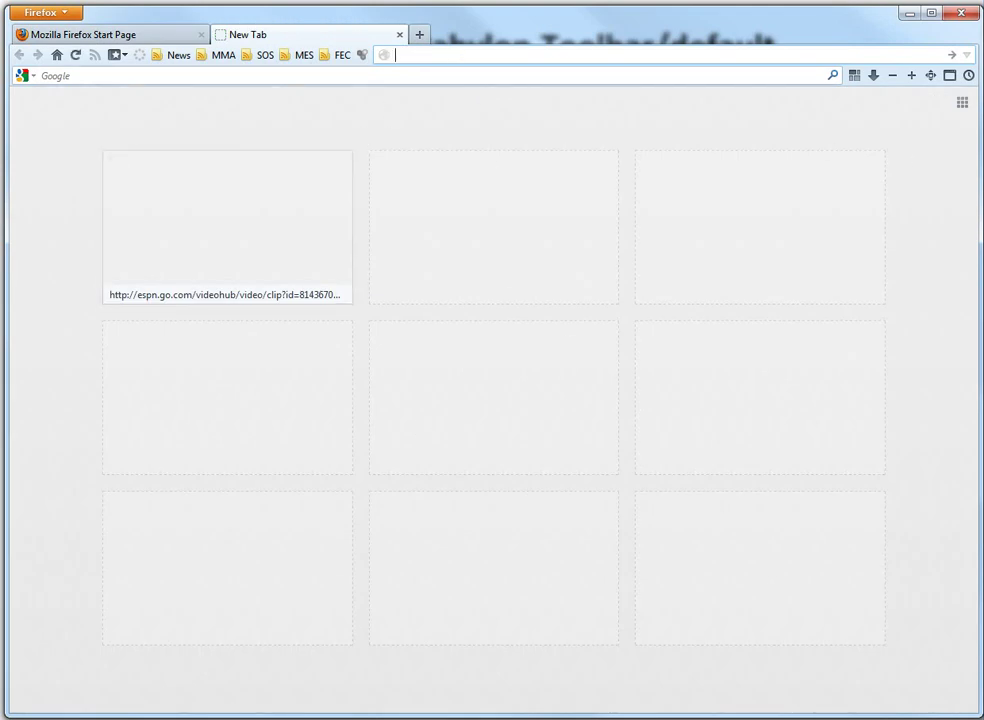
pyautogui.write('goolg')
pyautogui.press('BackSpace')
pyautogui.press('BackSpace')
pyautogui.write('gle')
pyautogui.press('Return')
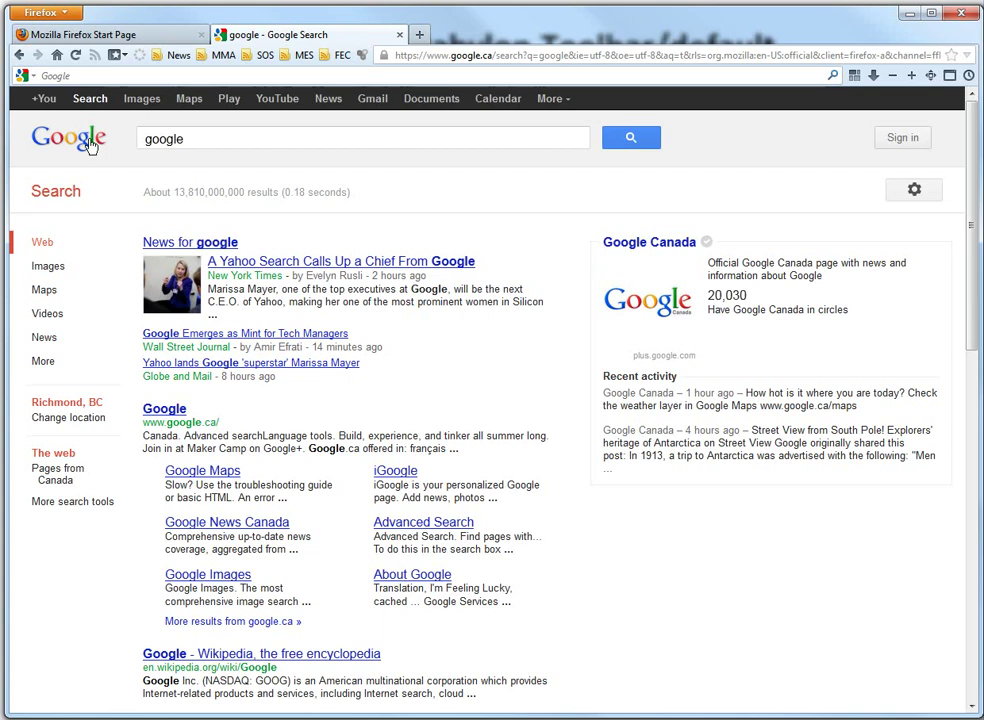
pyautogui.scroll(-5, 406, 351)
pyautogui.scroll(5, 500, 380)
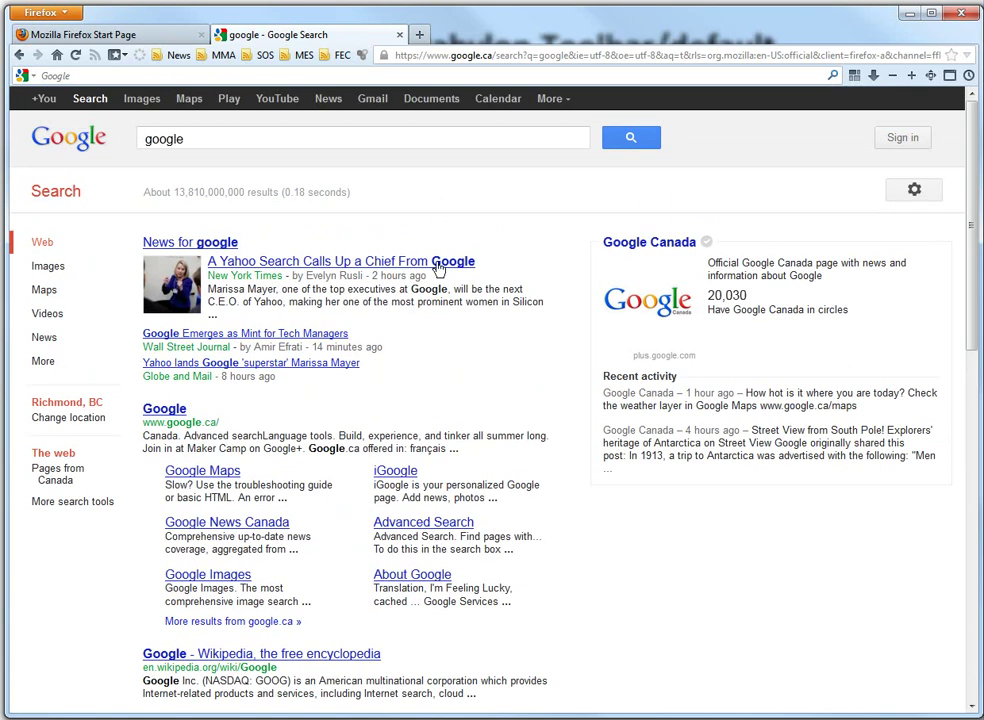
pyautogui.click(500, 57)
# - Load about:config, accept the warning, and filter preferences by 'baby'
pyautogui.write('abou')
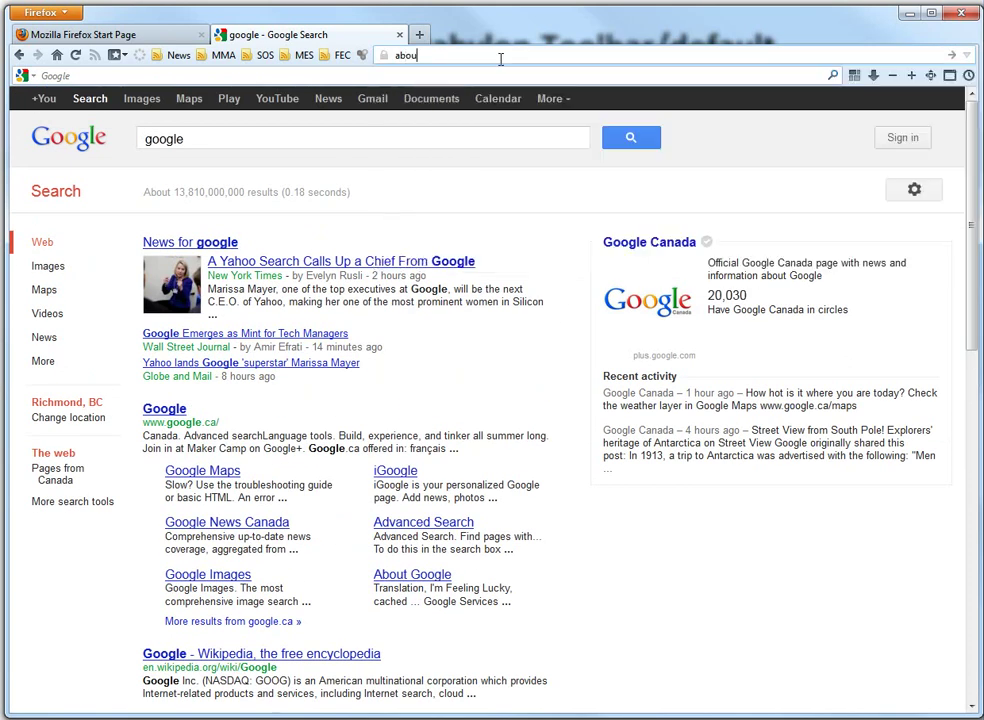
pyautogui.write('t:config')
pyautogui.press('Return')
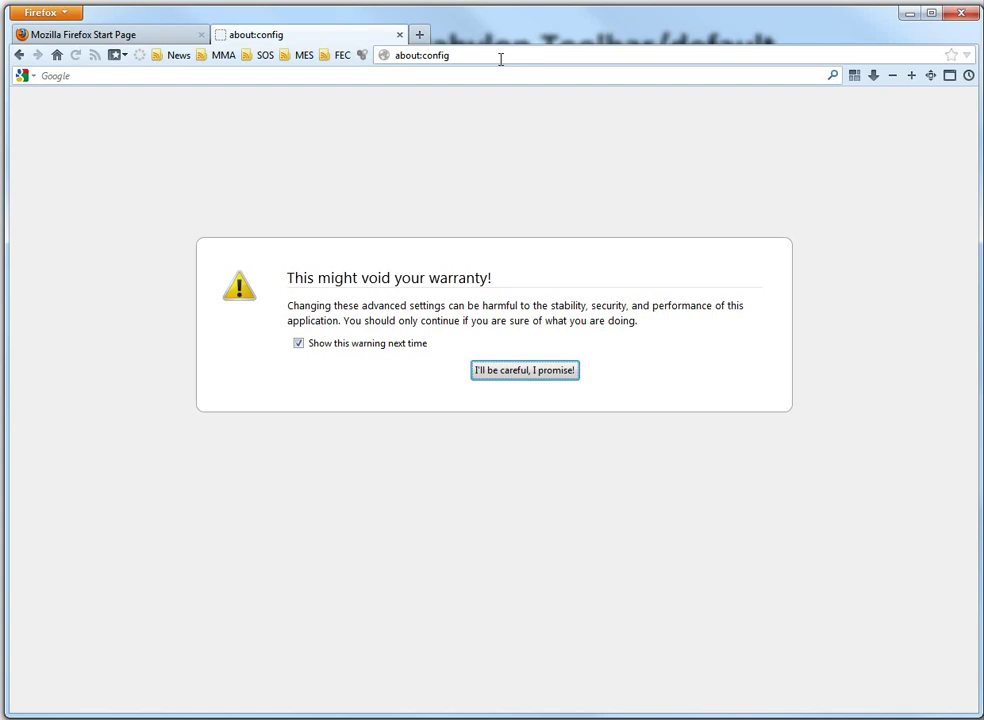
pyautogui.click(522, 372)
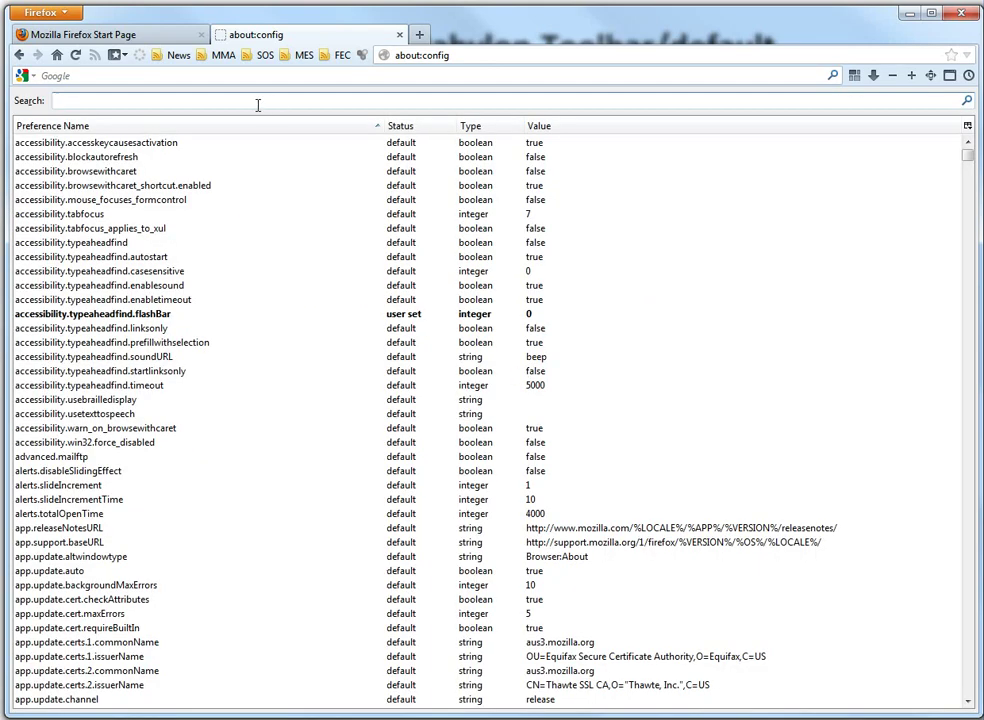
pyautogui.write('babylon')
pyautogui.scroll(-1, 248, 203)
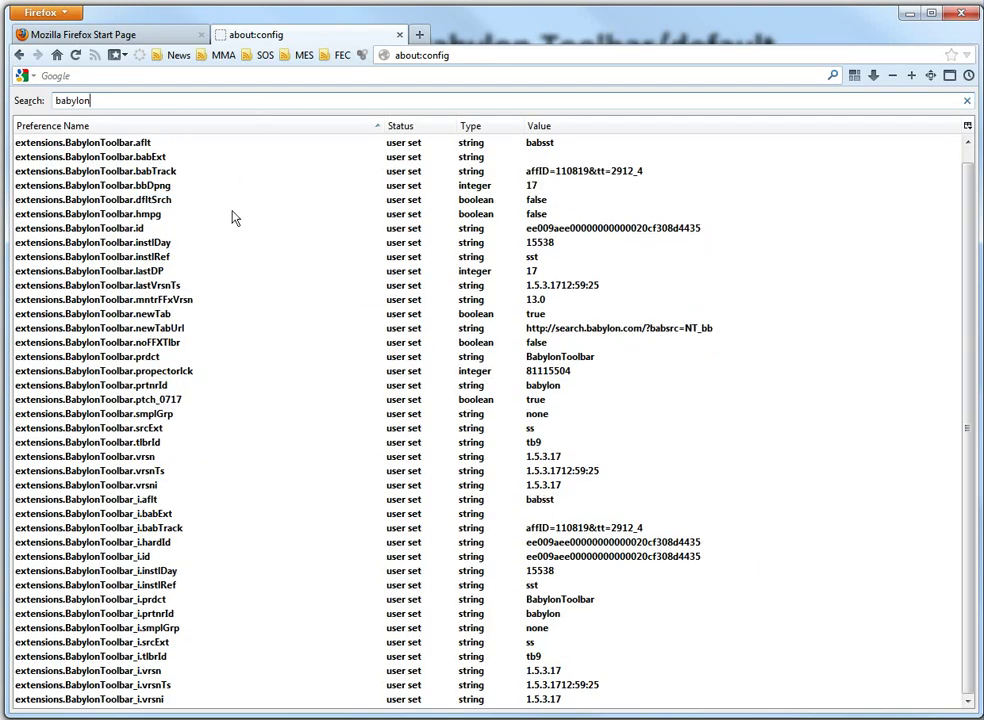
pyautogui.scroll(1, 225, 225)
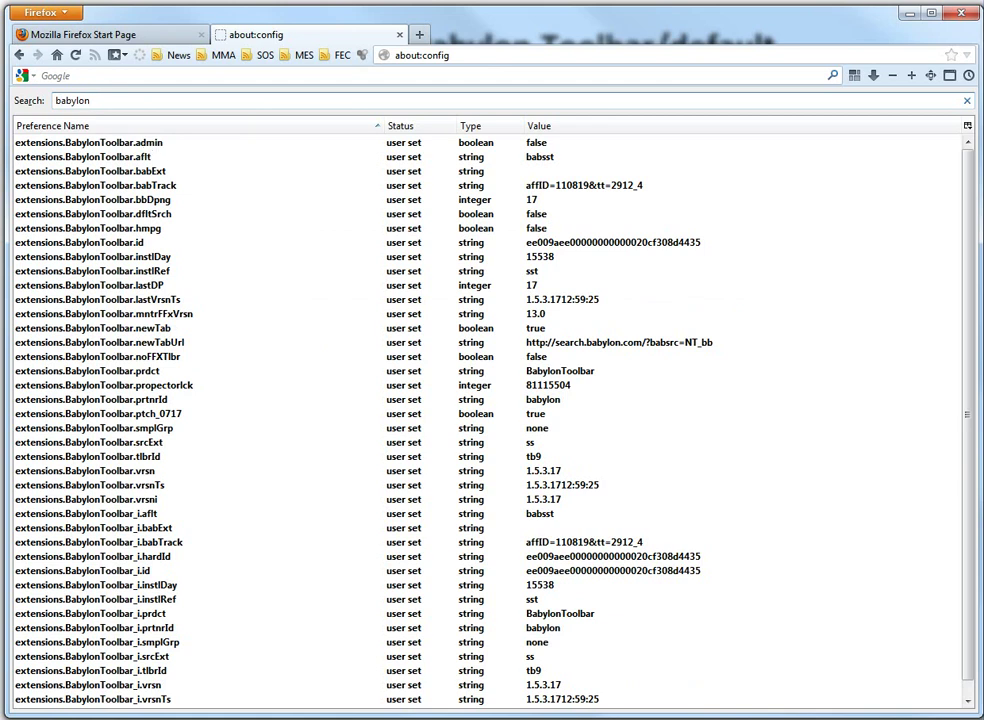
# - Reset the BabylonToolbar admin, aflt, babExt and babTrack preferences to default
pyautogui.click(145, 146)
pyautogui.rightClick(146, 147)
pyautogui.click(150, 247)
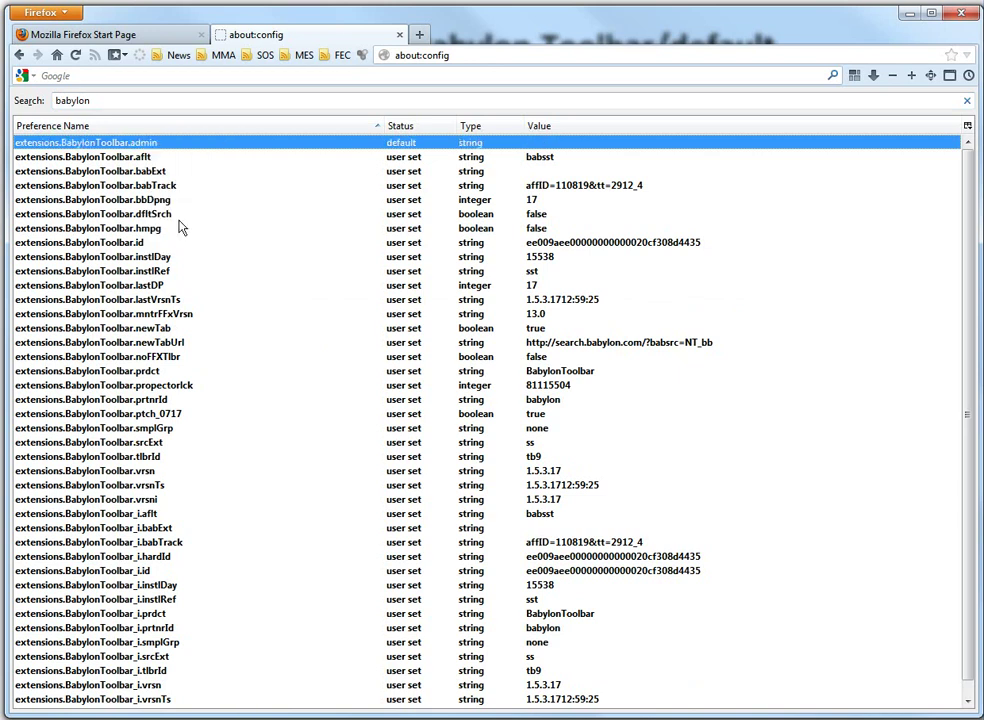
pyautogui.rightClick(150, 160)
pyautogui.click(168, 262)
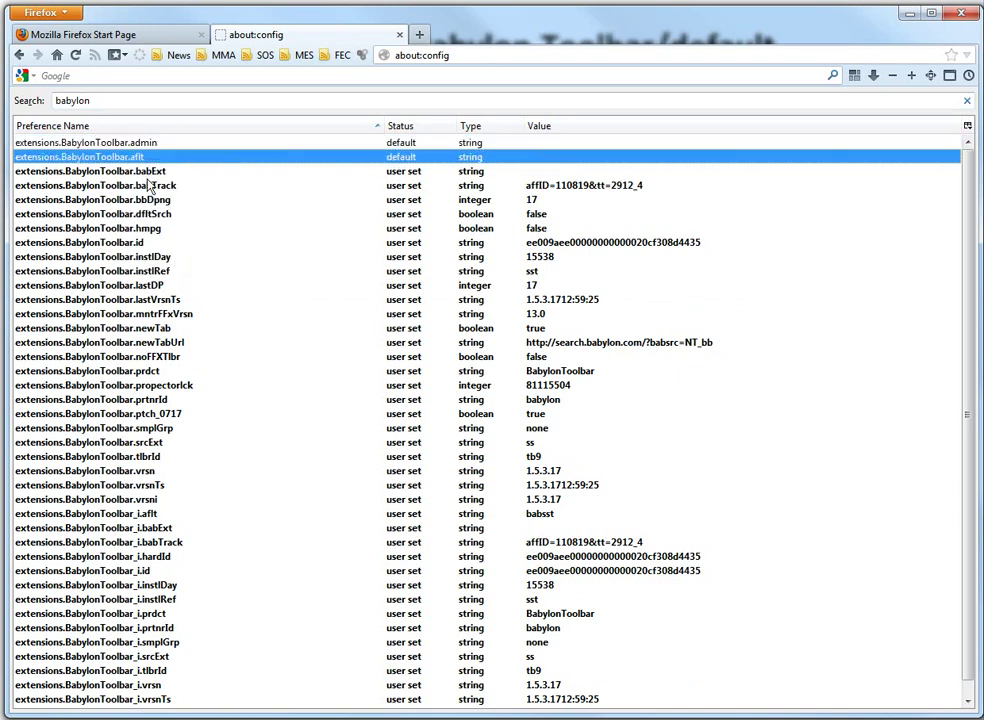
pyautogui.click(165, 172)
pyautogui.rightClick(165, 172)
pyautogui.click(178, 272)
pyautogui.rightClick(140, 173)
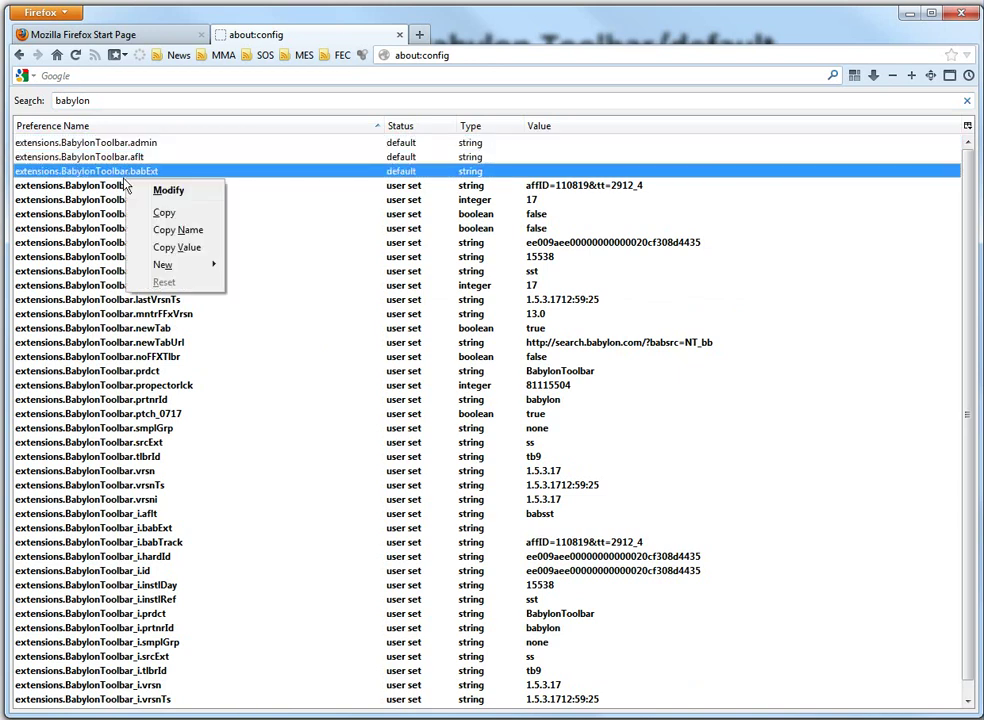
pyautogui.click(141, 187)
pyautogui.rightClick(141, 187)
pyautogui.click(163, 291)
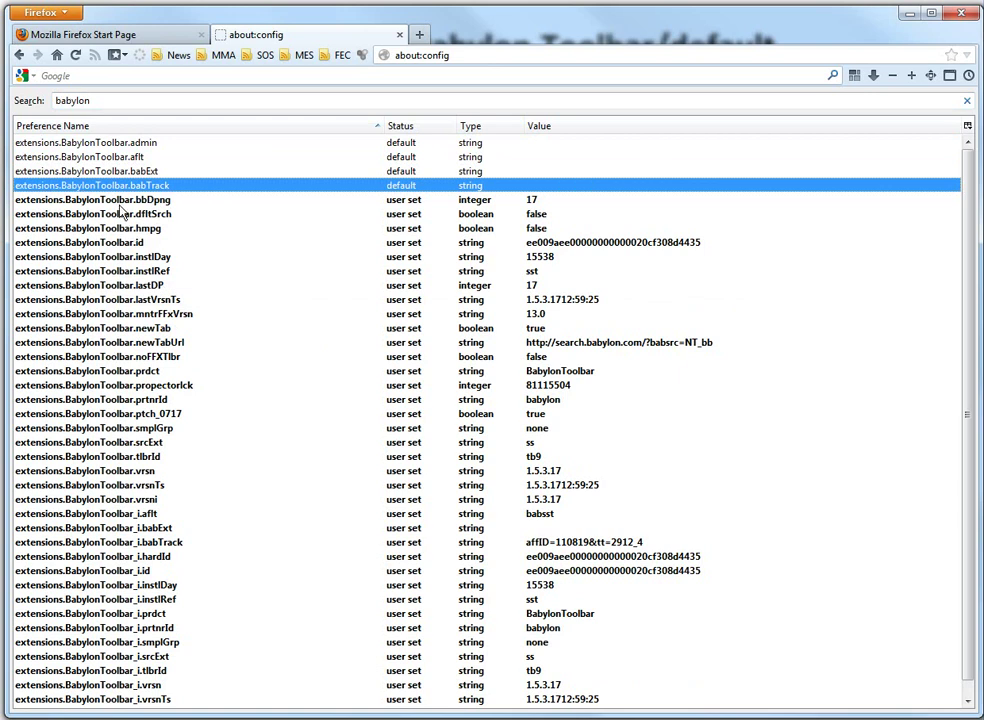
# - Reset bbDpng, dfltSrch, BabylonToolbar_i.vrsnTs and BabylonToolbar_i.vrsni to default
pyautogui.rightClick(82, 201)
pyautogui.click(168, 306)
pyautogui.click(140, 214)
pyautogui.rightClick(140, 214)
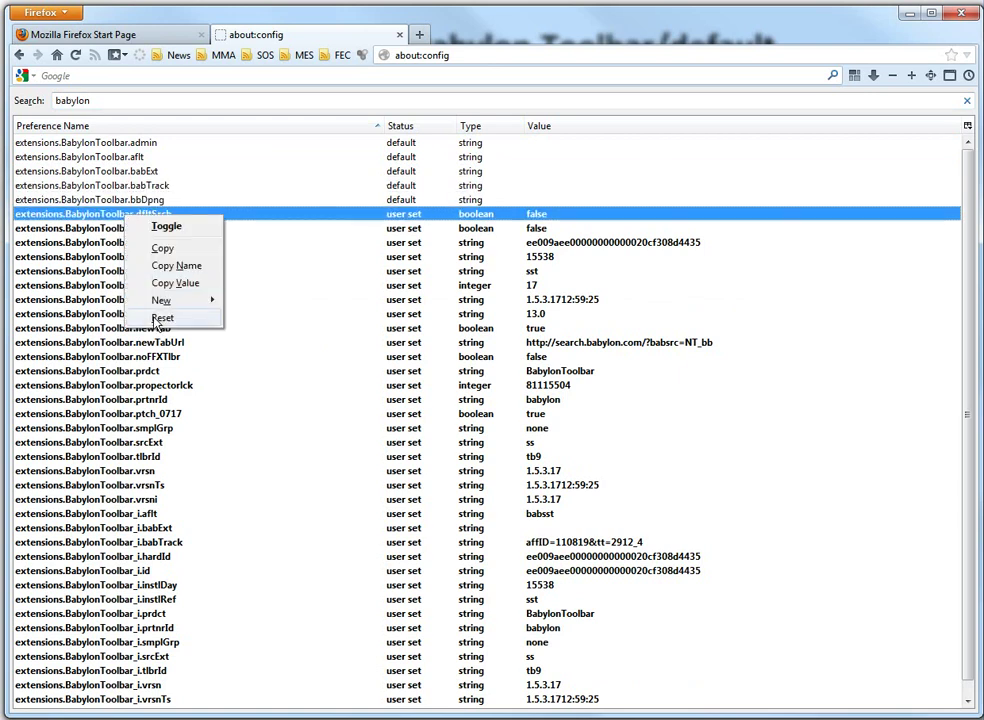
pyautogui.click(160, 317)
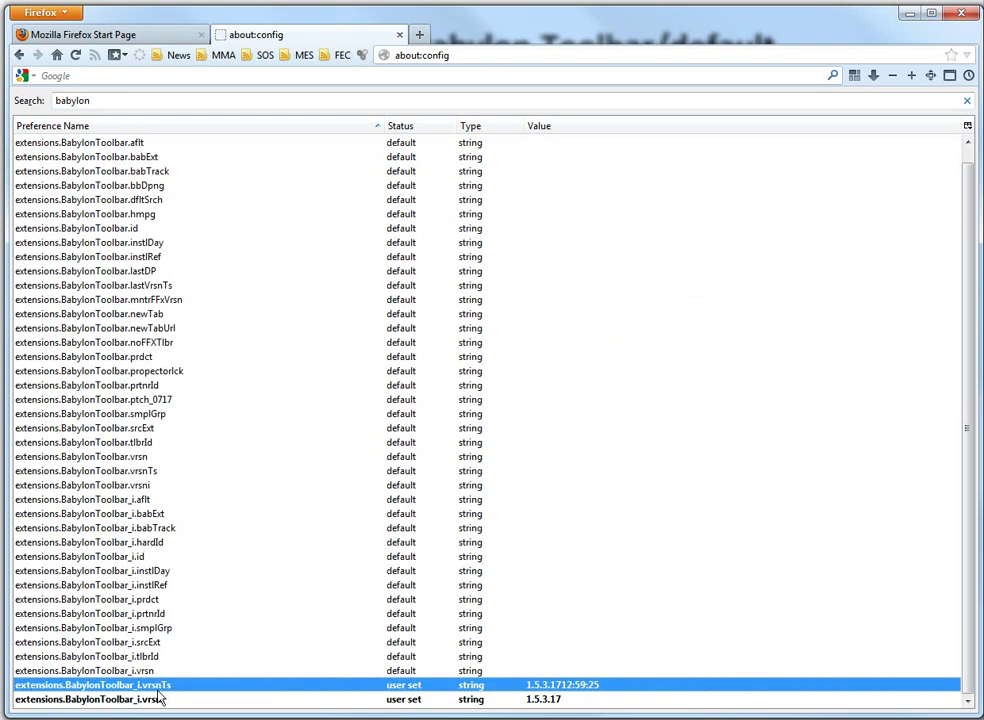
pyautogui.rightClick(160, 688)
pyautogui.click(180, 680)
pyautogui.click(157, 700)
pyautogui.rightClick(187, 698)
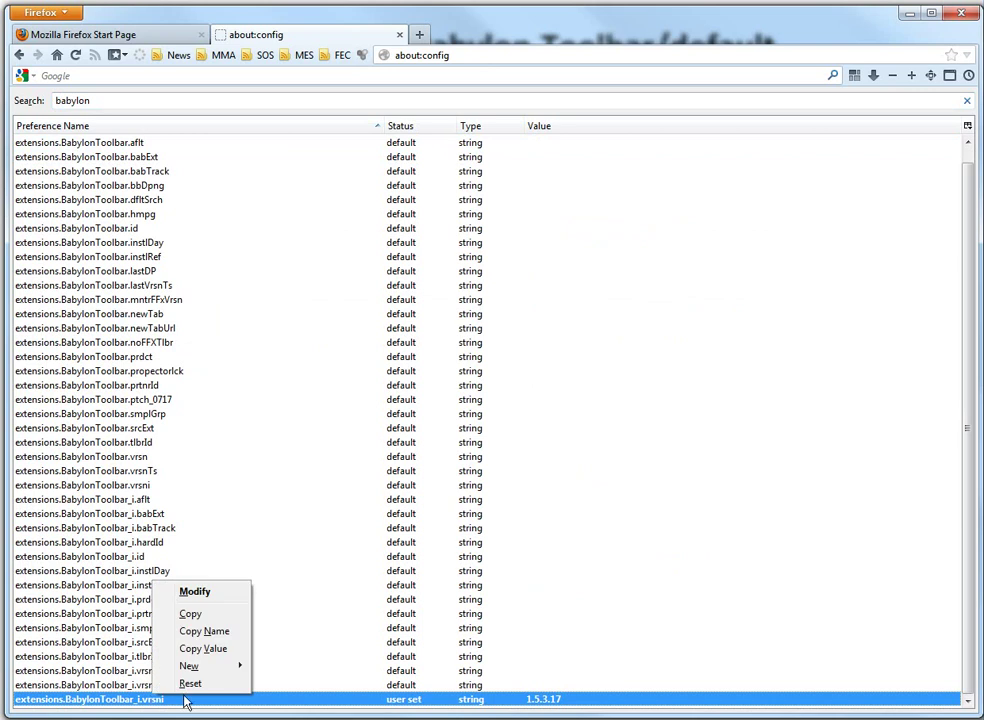
pyautogui.click(215, 684)
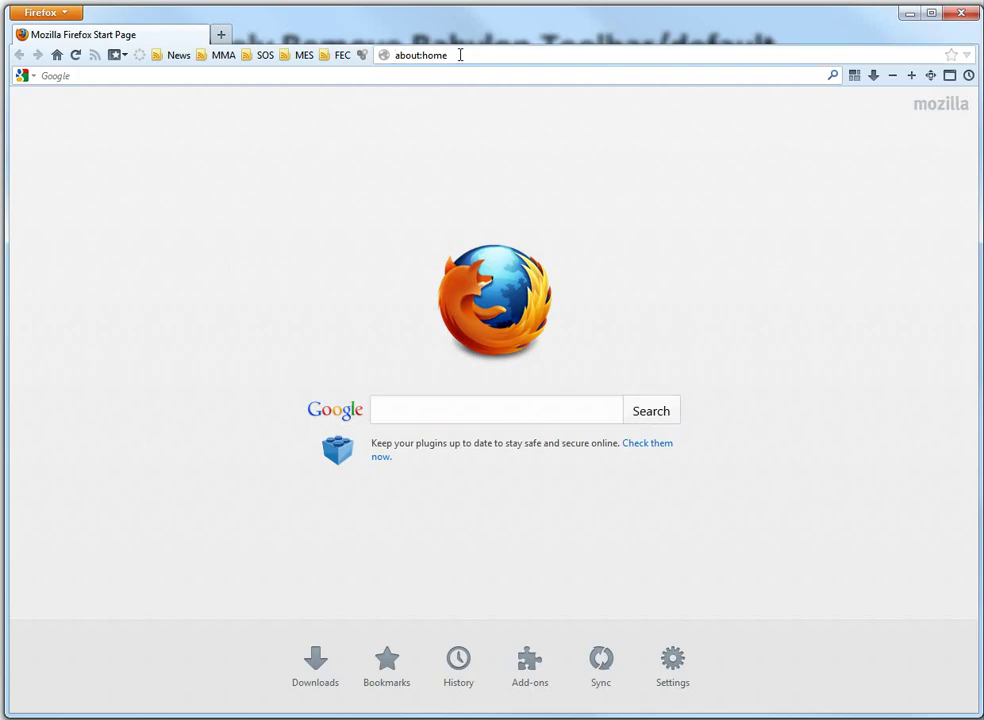
# - Reload about:config, accept the warning, filter by 'babylon' and select BabylonToolbar_i.aflt
pyautogui.click(460, 55)
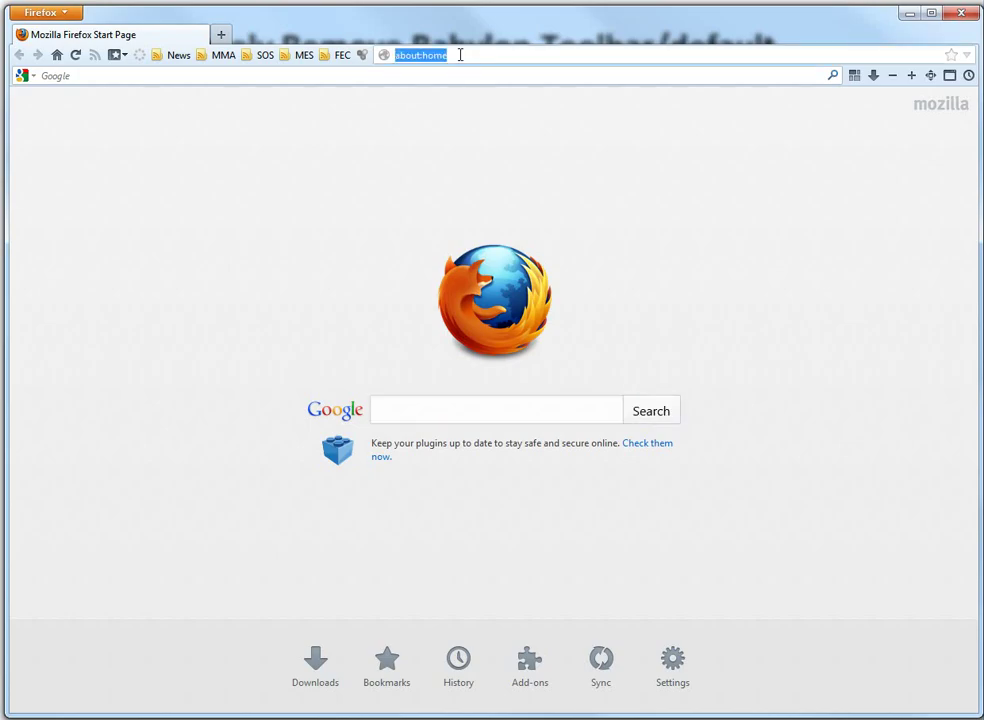
pyautogui.write('about:config')
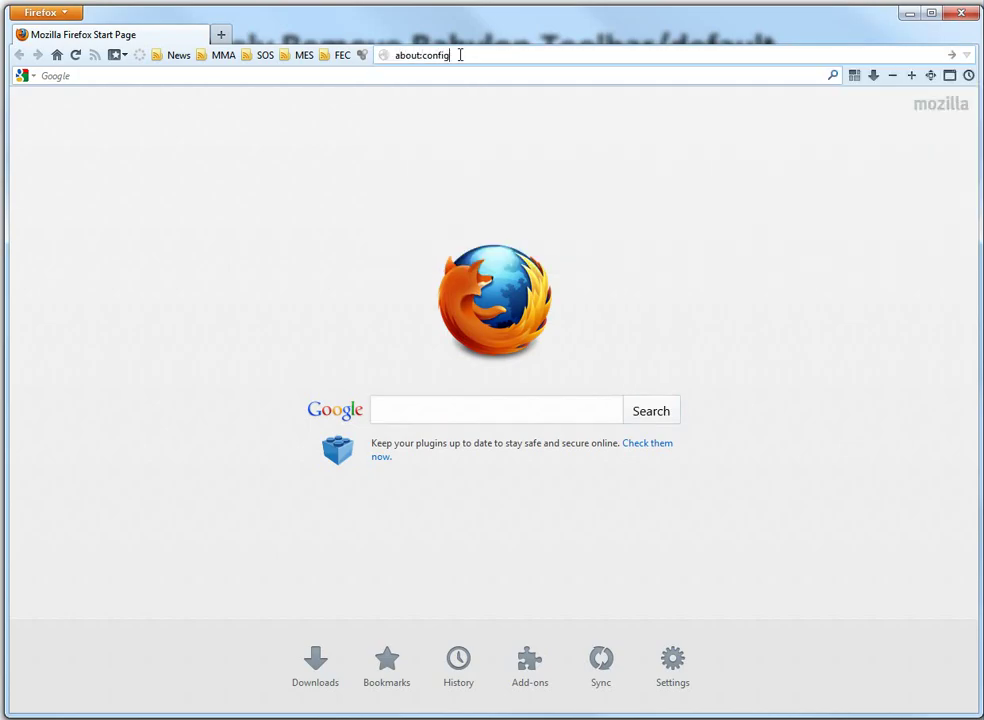
pyautogui.press('Return')
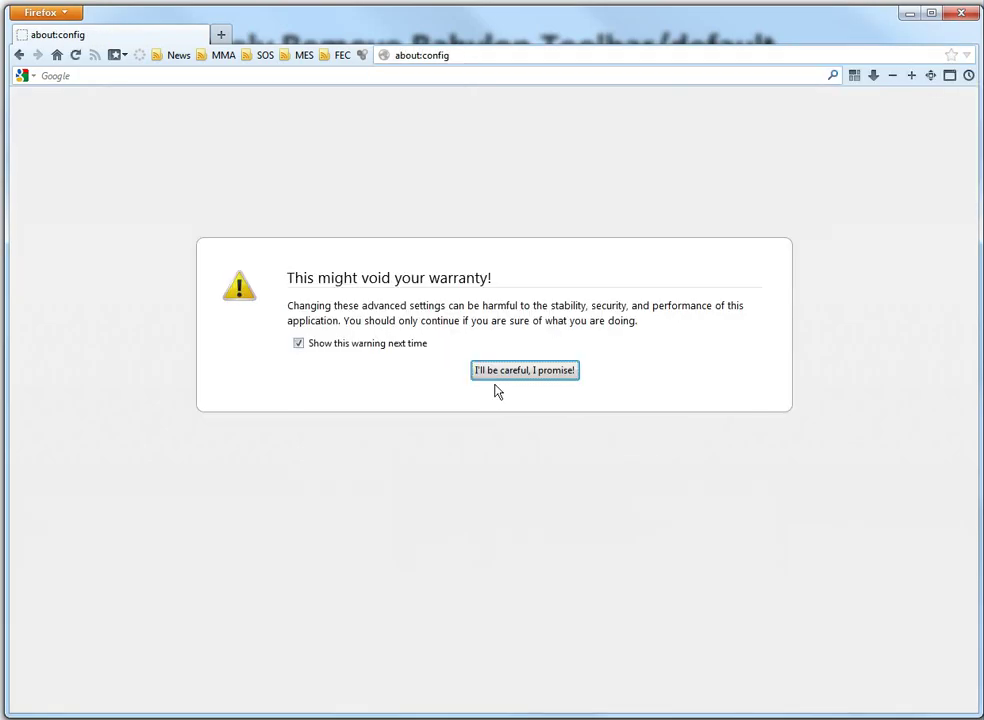
pyautogui.click(499, 374)
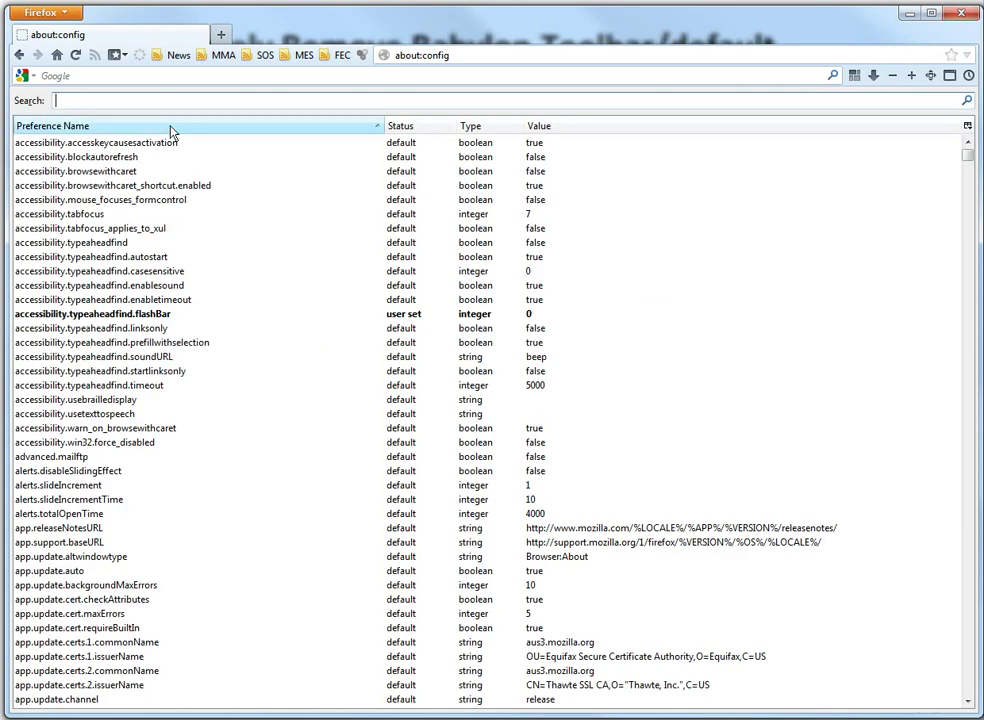
pyautogui.write('babylon')
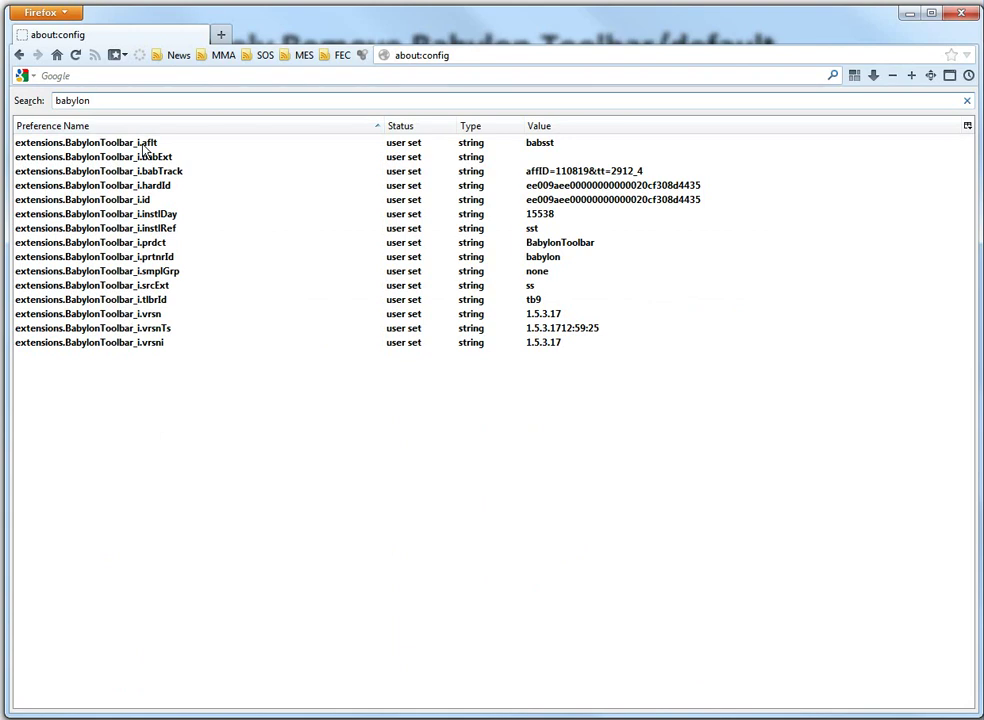
pyautogui.click(144, 146)
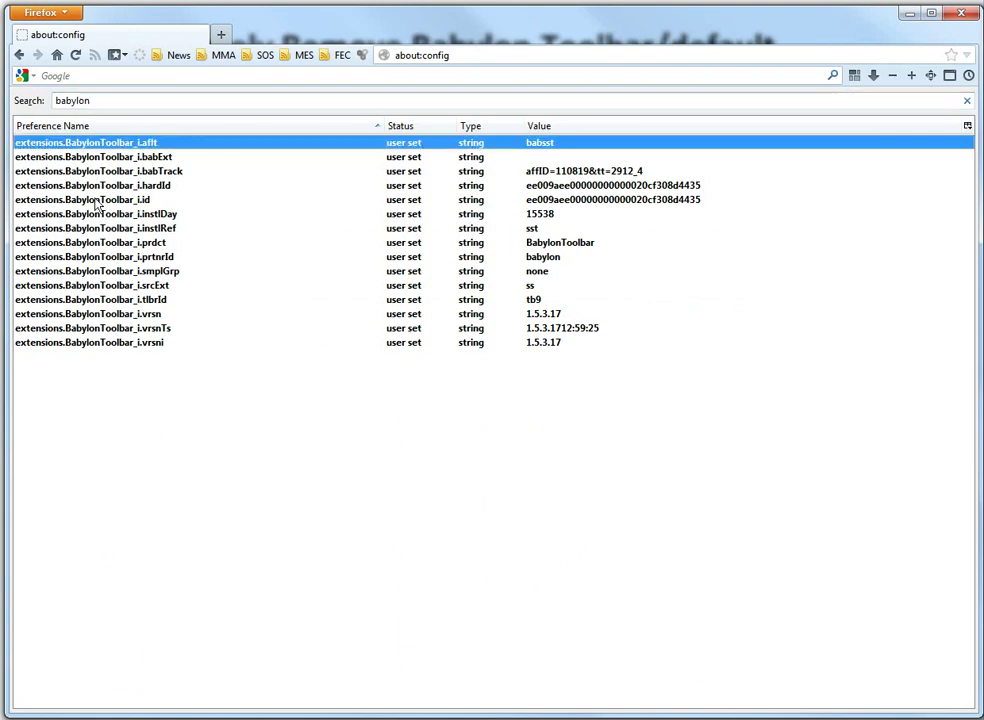
# - Go to Help > Troubleshooting Information and show the Firefox profile folder
pyautogui.click(70, 14)
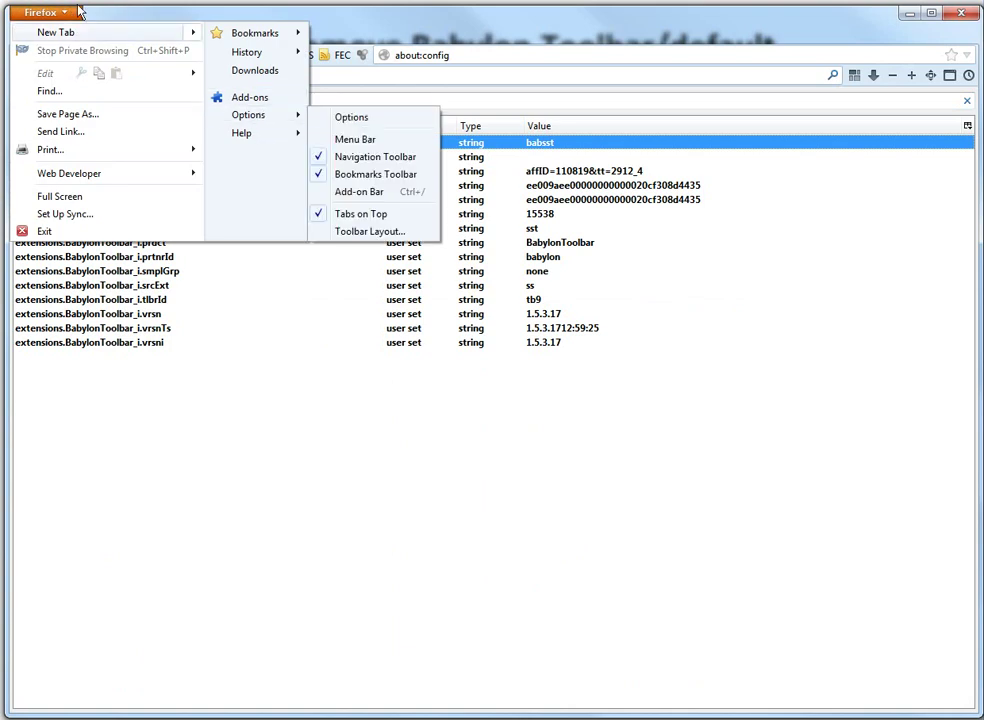
pyautogui.moveTo(248, 140)
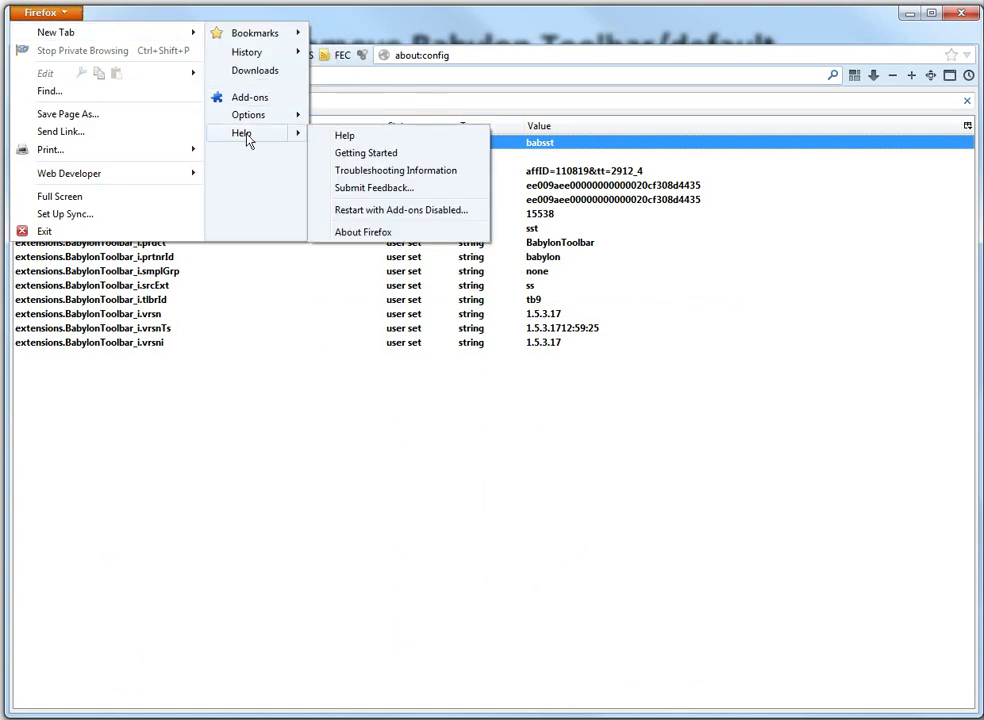
pyautogui.click(358, 173)
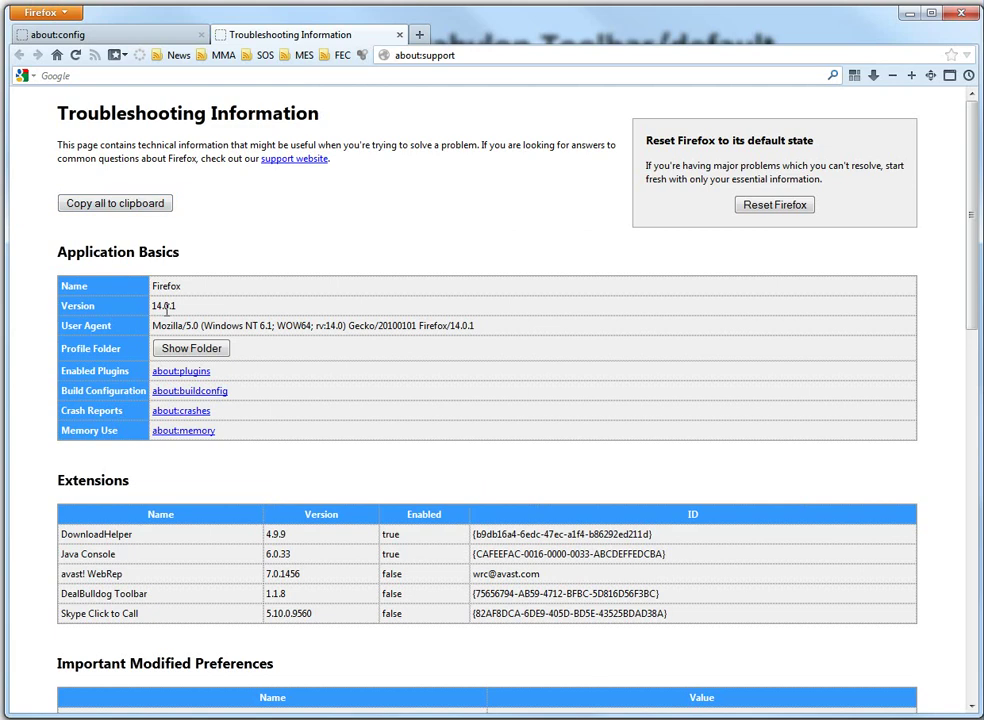
pyautogui.click(193, 349)
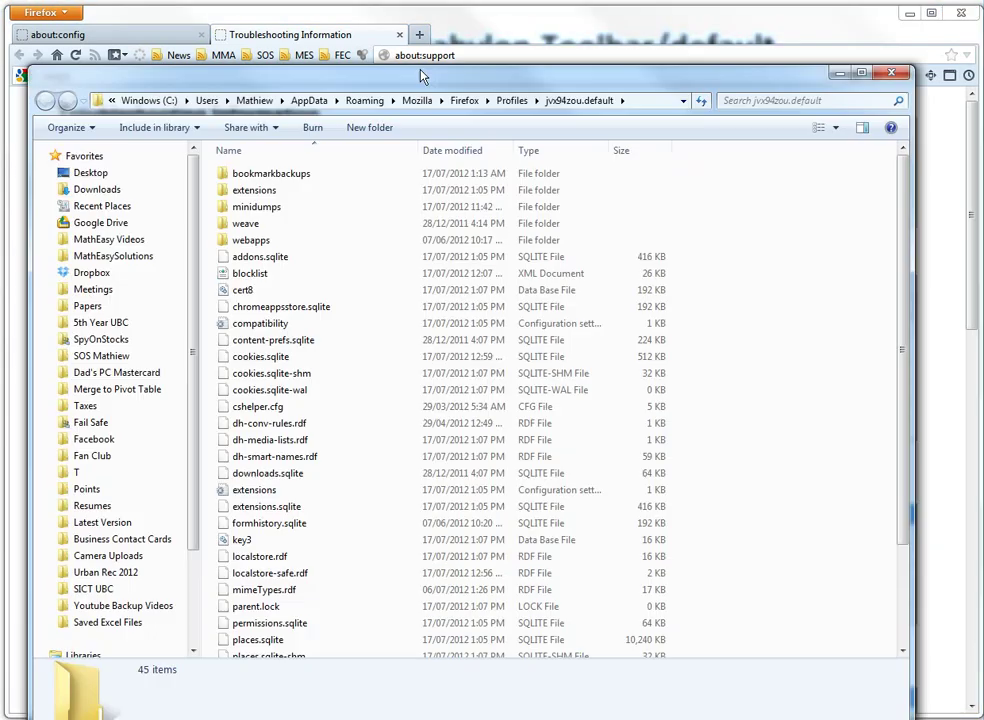
# - Move the profile folder window aside and close Firefox completely
pyautogui.moveTo(388, 71); pyautogui.dragTo(378, 31)
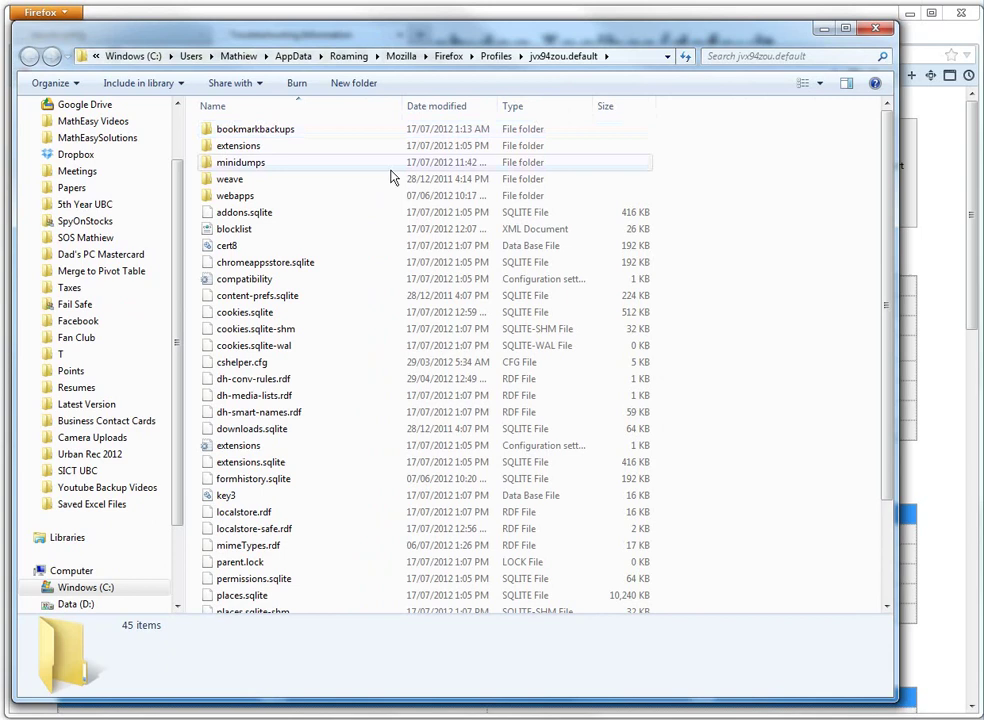
pyautogui.click(491, 19)
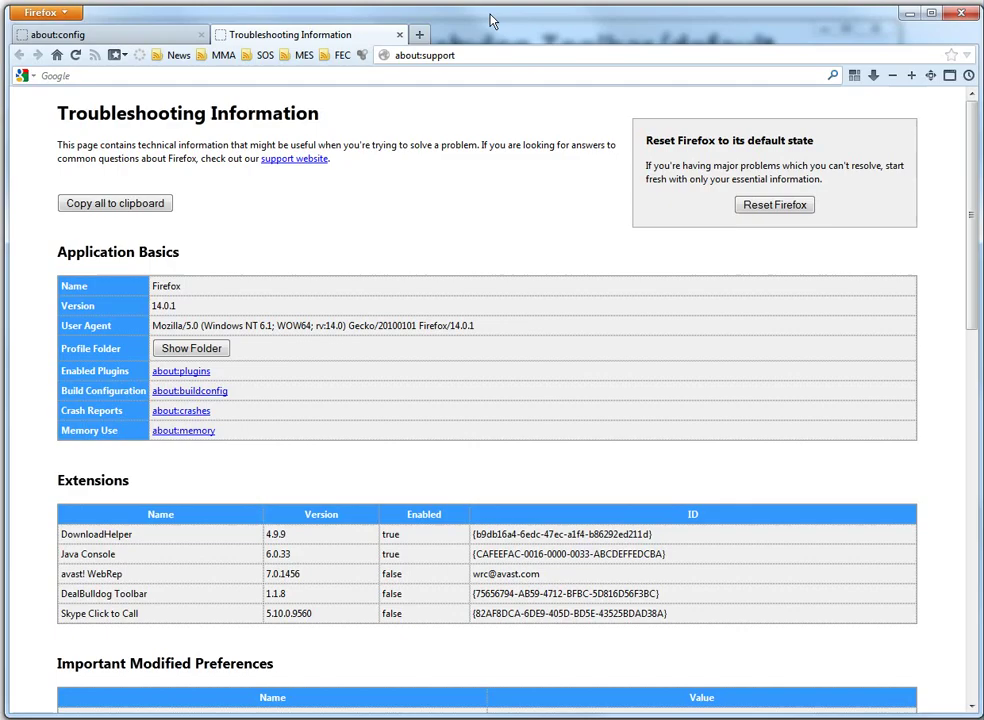
pyautogui.click(957, 15)
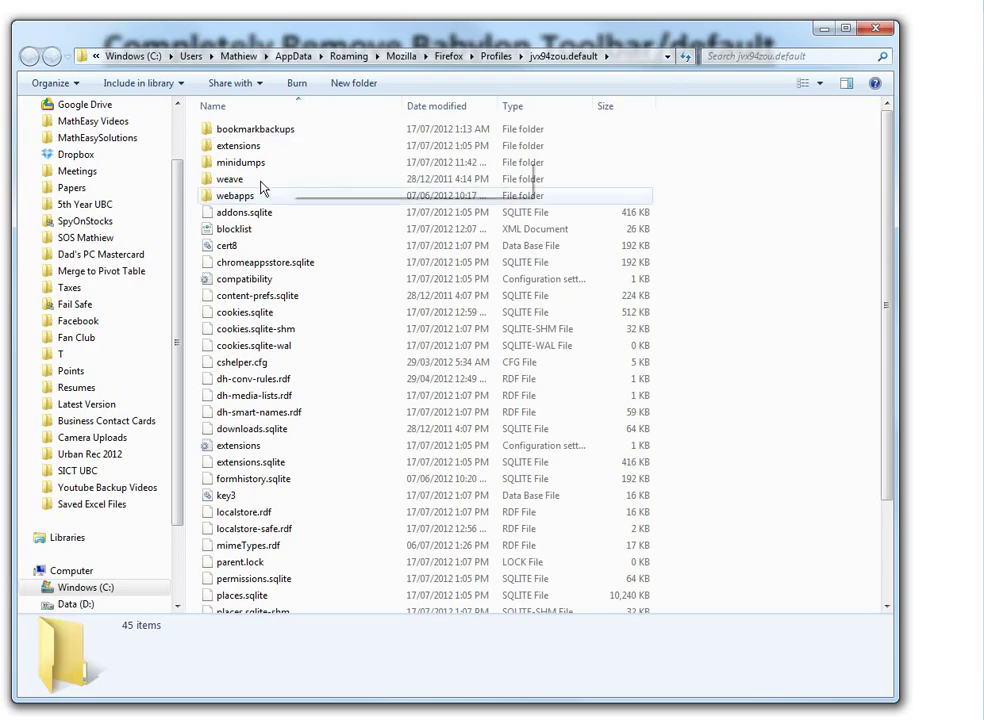
# - Search the profile folder for 'user' and open user.js in Notepad
pyautogui.click(718, 56)
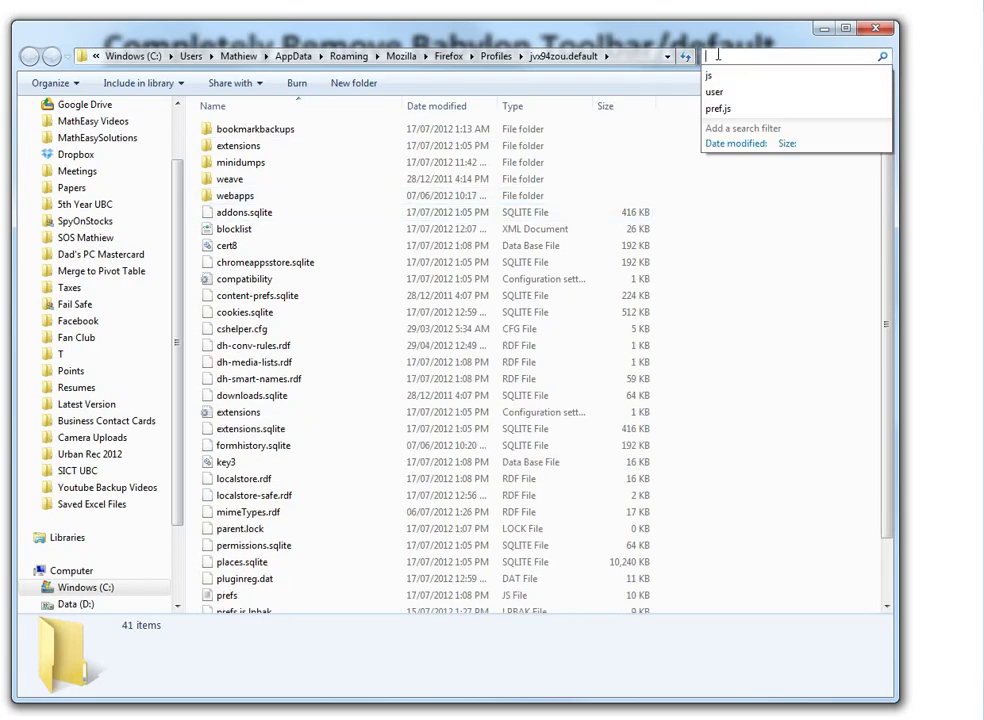
pyautogui.write('user')
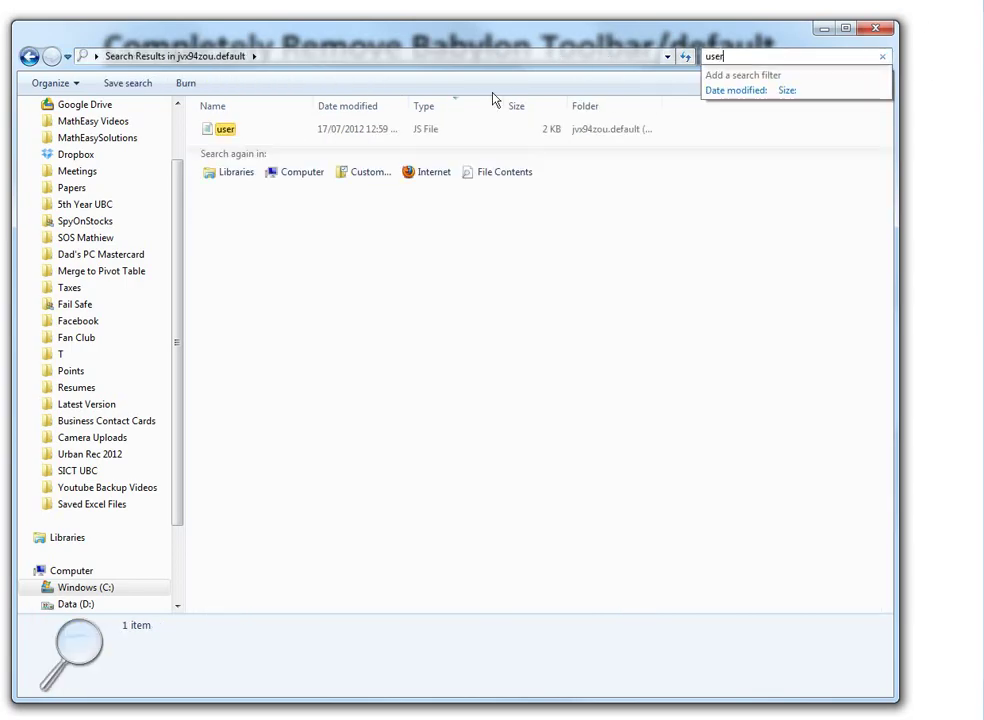
pyautogui.rightClick(213, 160)
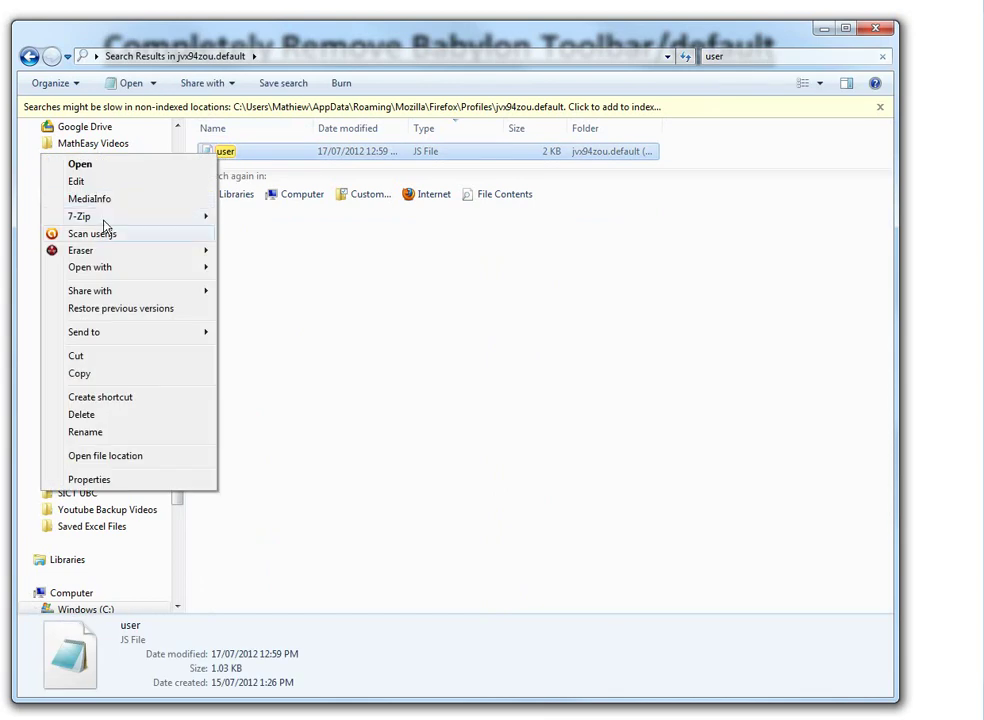
pyautogui.moveTo(100, 268)
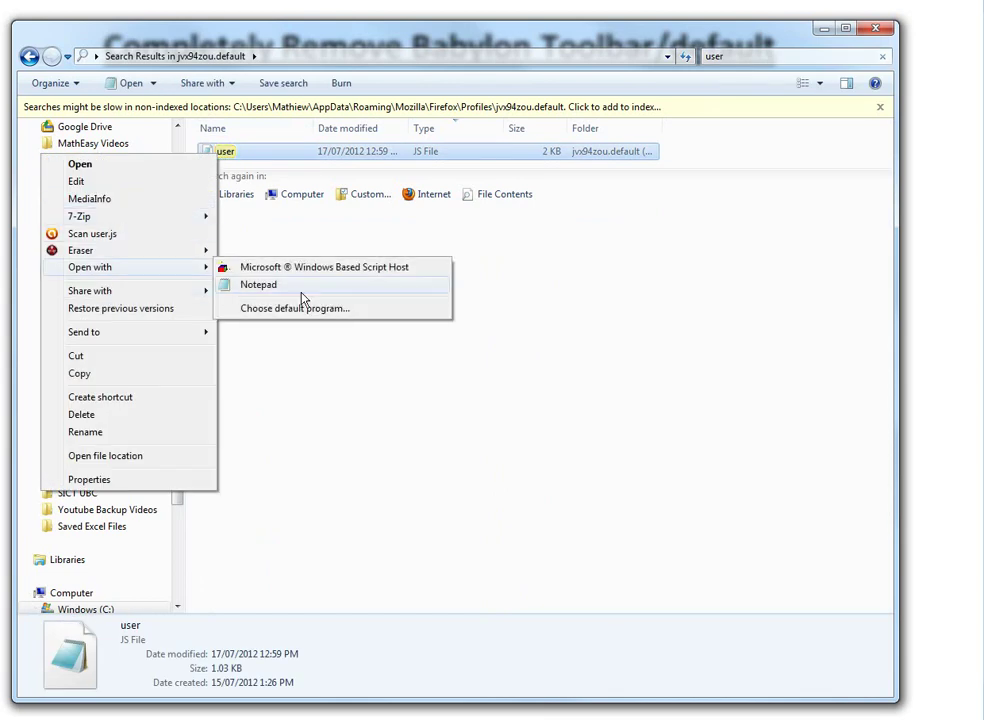
pyautogui.click(332, 290)
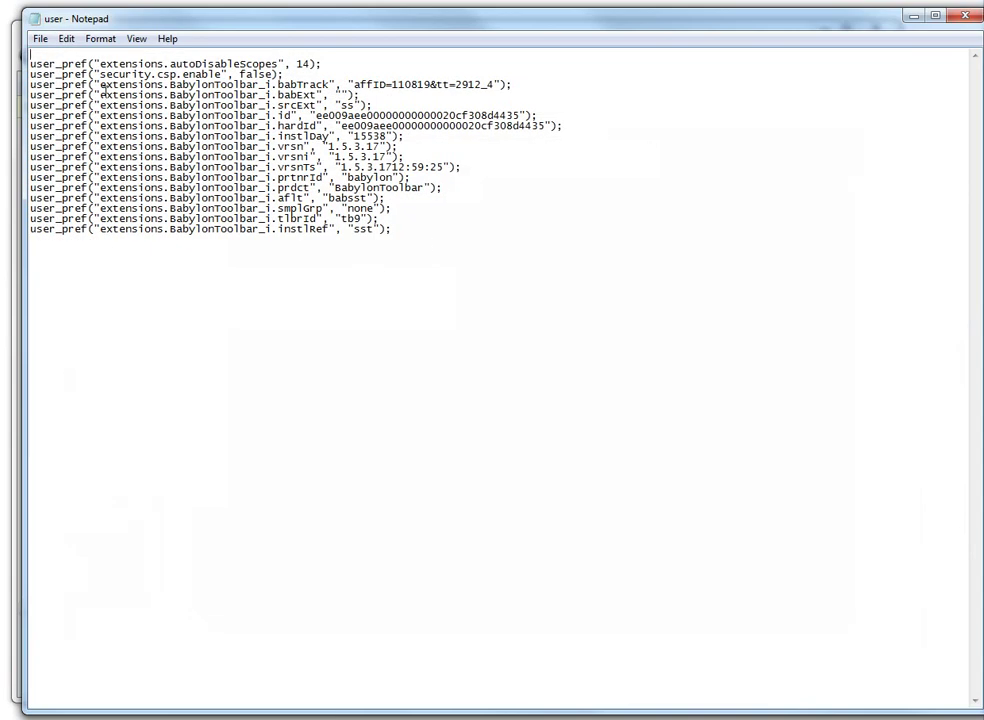
# - Delete the extensions.BabylonToolbar user_pref lines from user.js and save it on close
pyautogui.moveTo(403, 232); pyautogui.dragTo(30, 84)
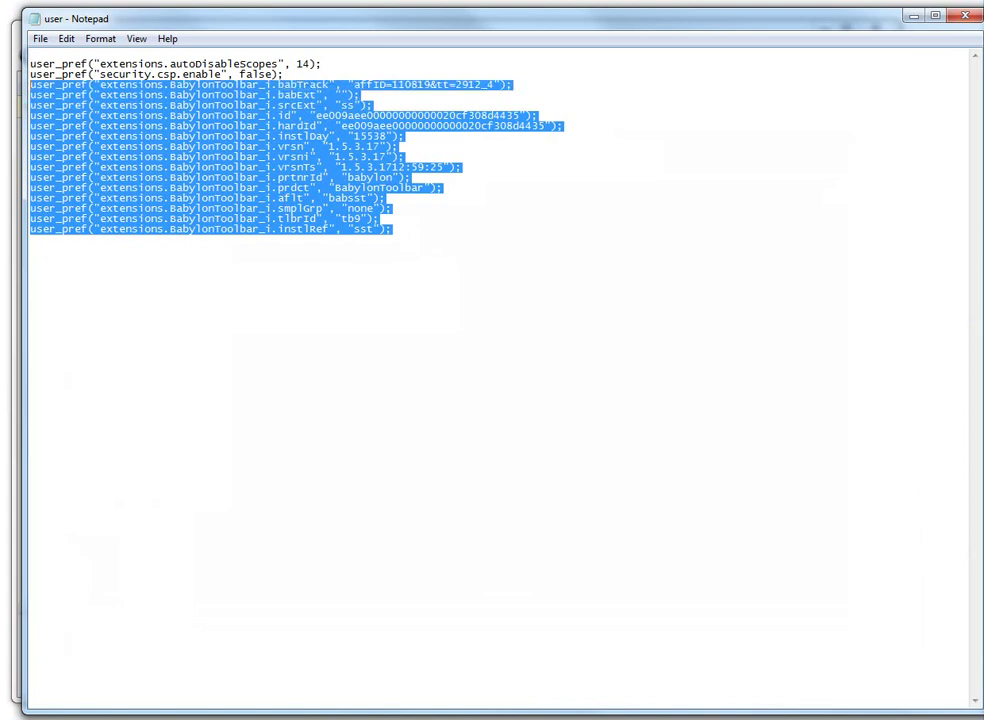
pyautogui.press('Delete')
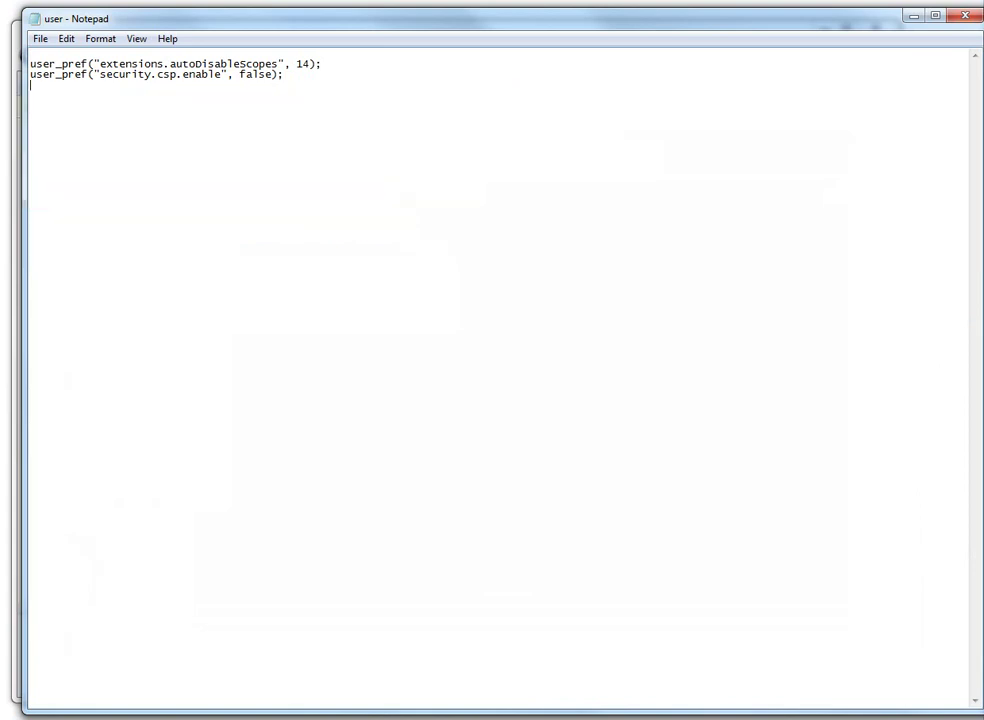
pyautogui.click(963, 20)
pyautogui.click(463, 368)
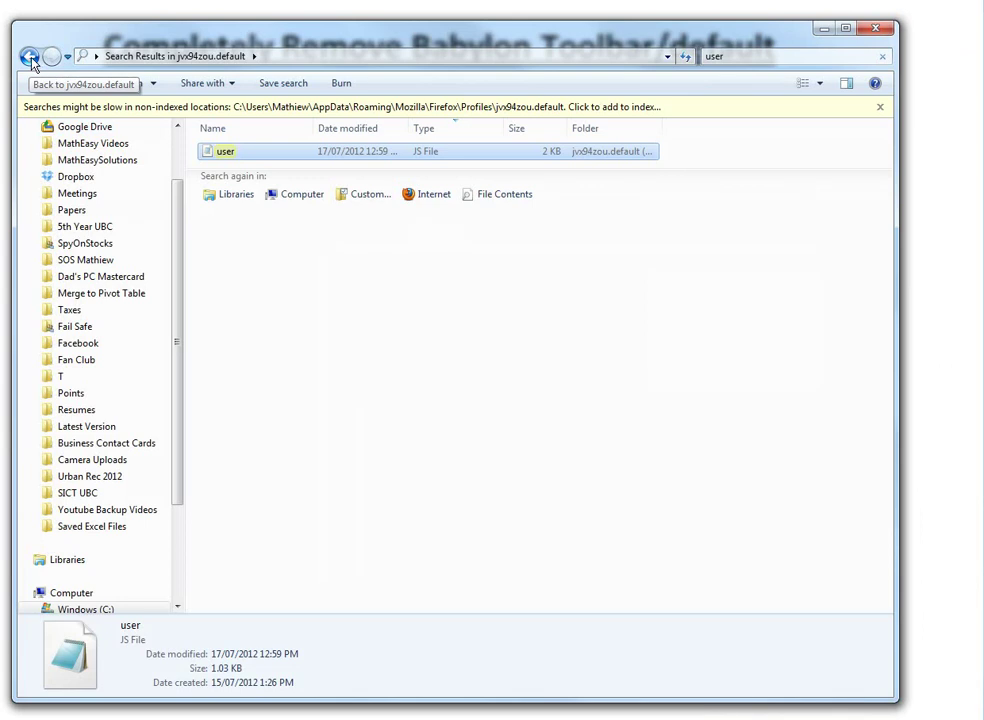
# - Search the profile folder for 'pref' and open prefs.js with Notepad
pyautogui.click(768, 57)
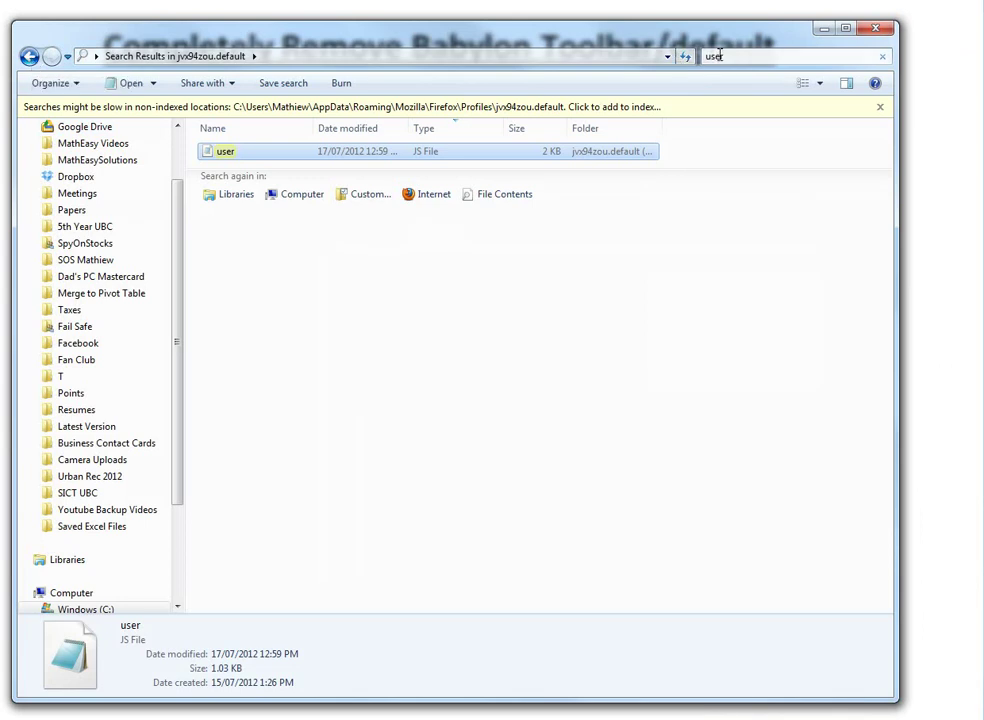
pyautogui.write('pref')
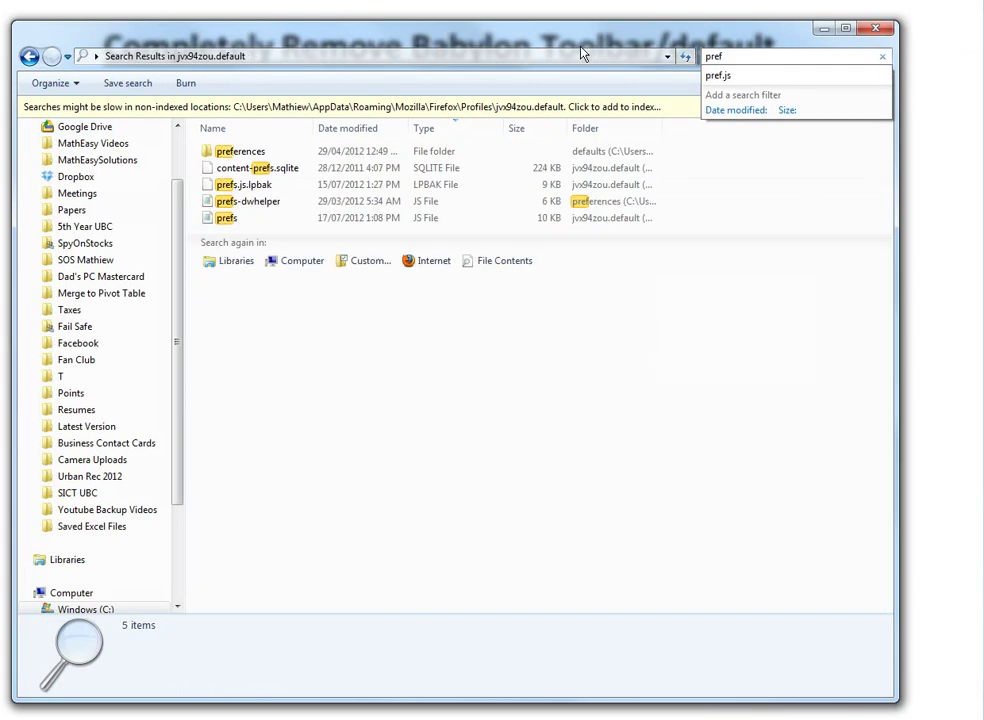
pyautogui.click(230, 219)
pyautogui.rightClick(230, 221)
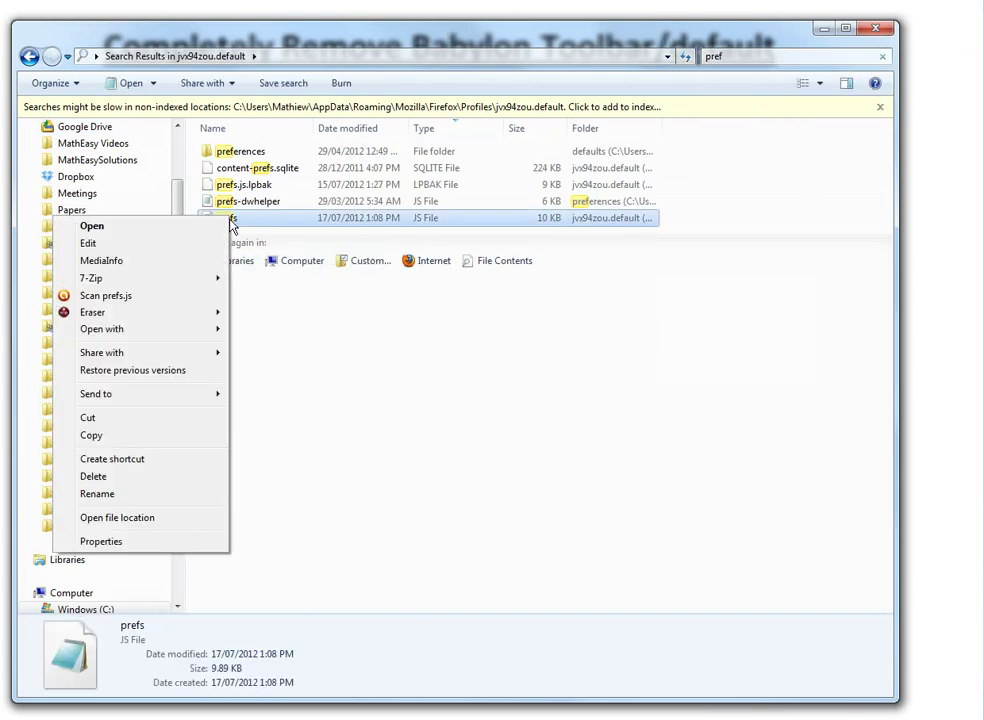
pyautogui.press('m')
pyautogui.rightClick(243, 225)
pyautogui.press('Escape')
pyautogui.press('Escape')
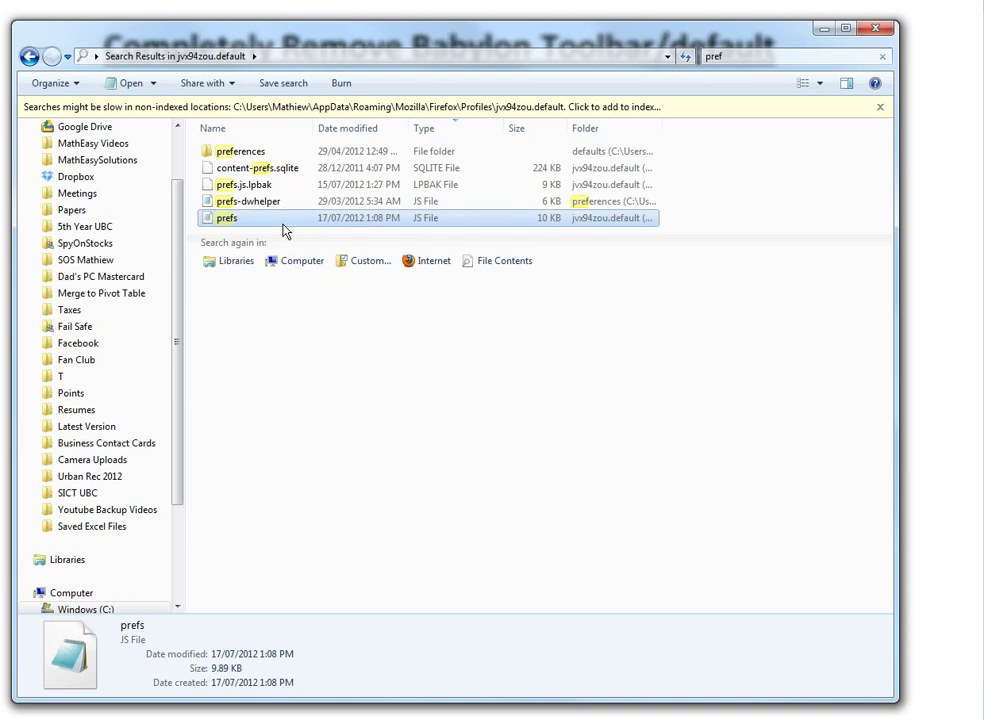
pyautogui.rightClick(255, 219)
pyautogui.moveTo(160, 332)
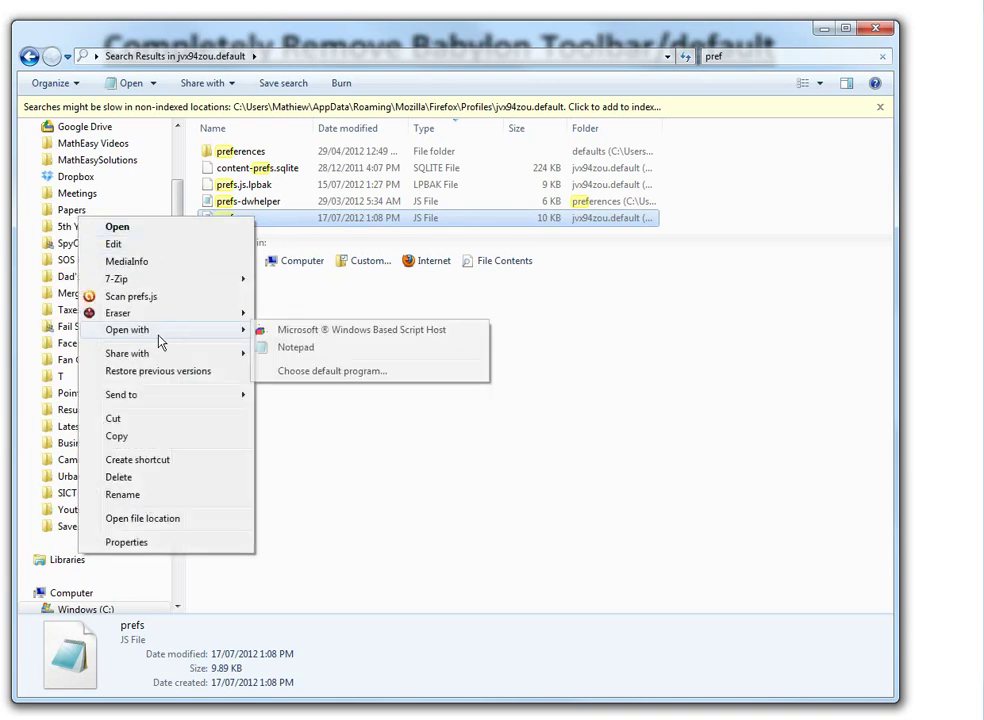
pyautogui.click(266, 354)
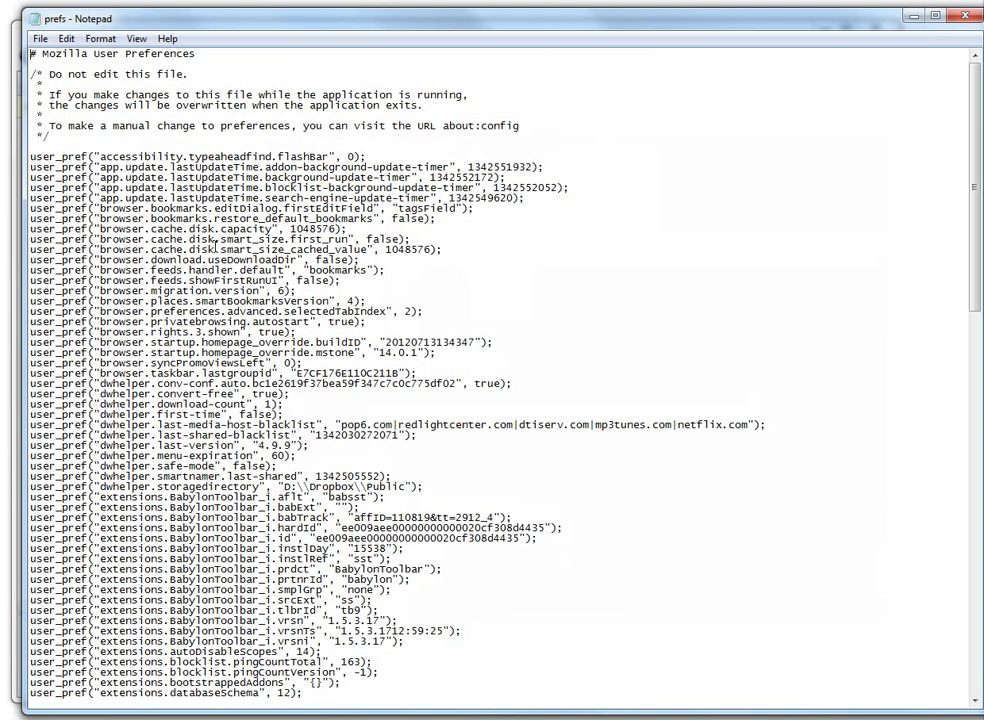
# - Remove the extensions.BabylonToolbar lines from prefs.js and save it on close
pyautogui.scroll(-4, 222, 244)
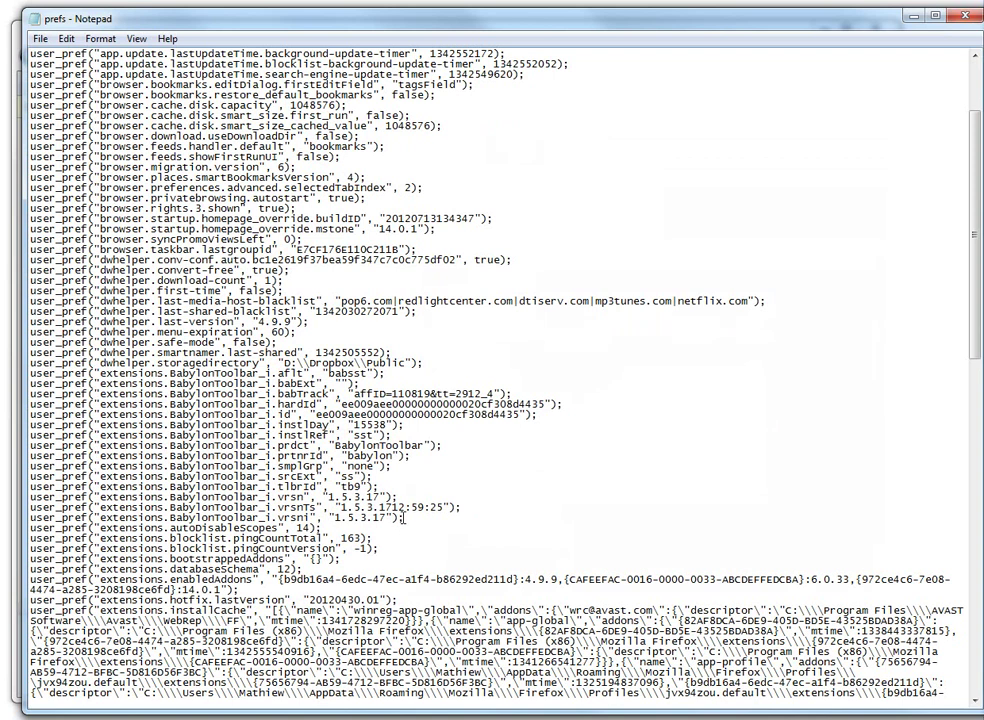
pyautogui.moveTo(404, 518); pyautogui.dragTo(30, 375)
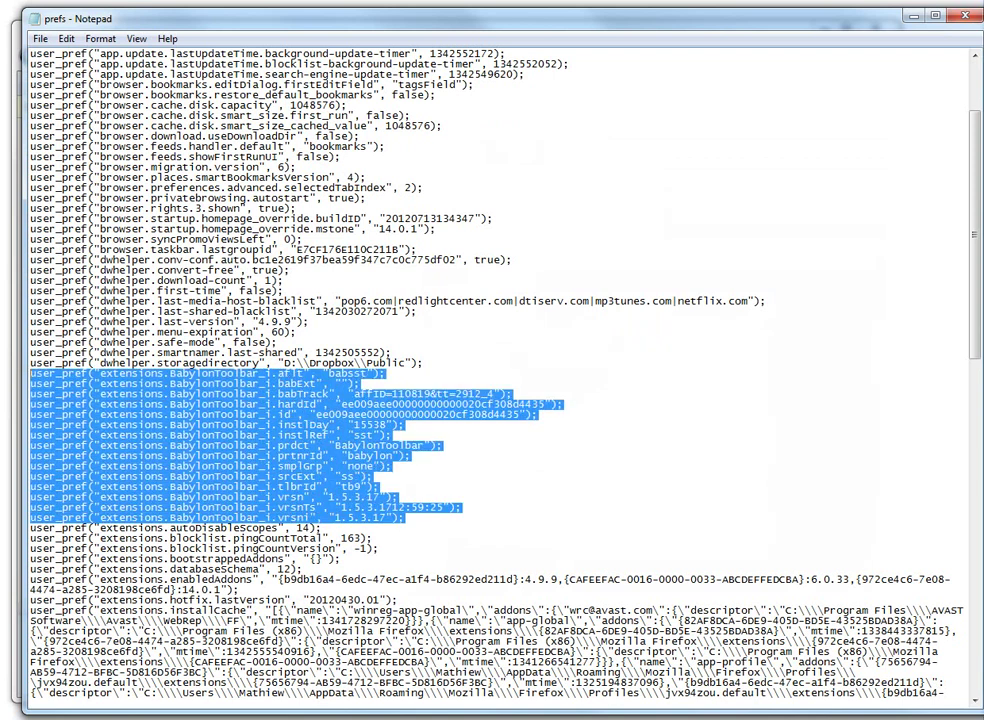
pyautogui.press('BackSpace')
pyautogui.press('BackSpace')
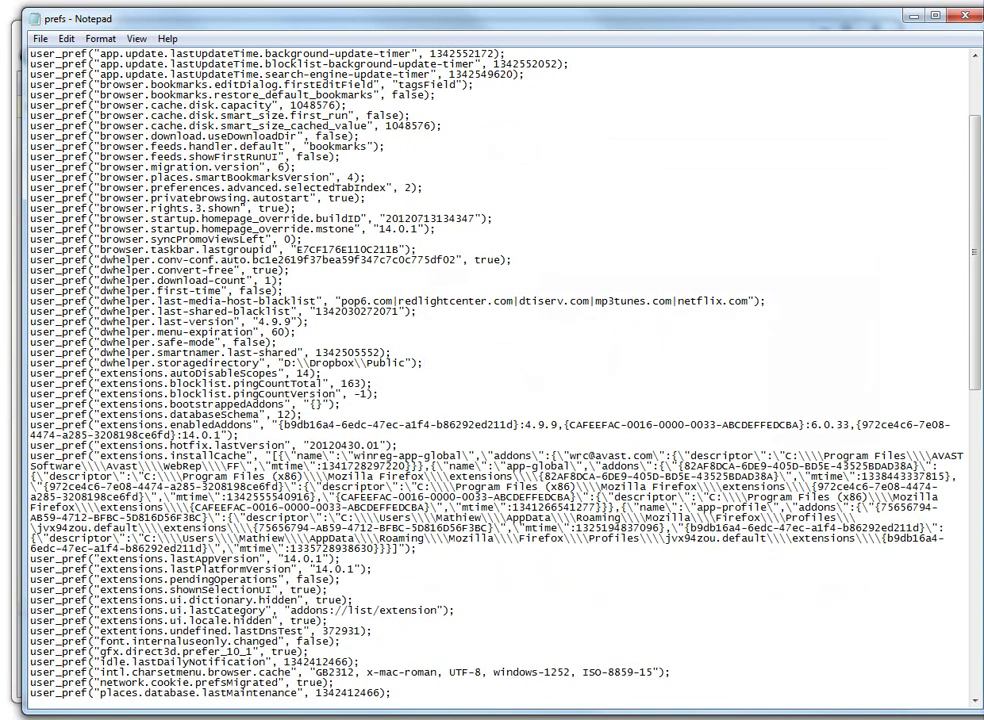
pyautogui.click(966, 14)
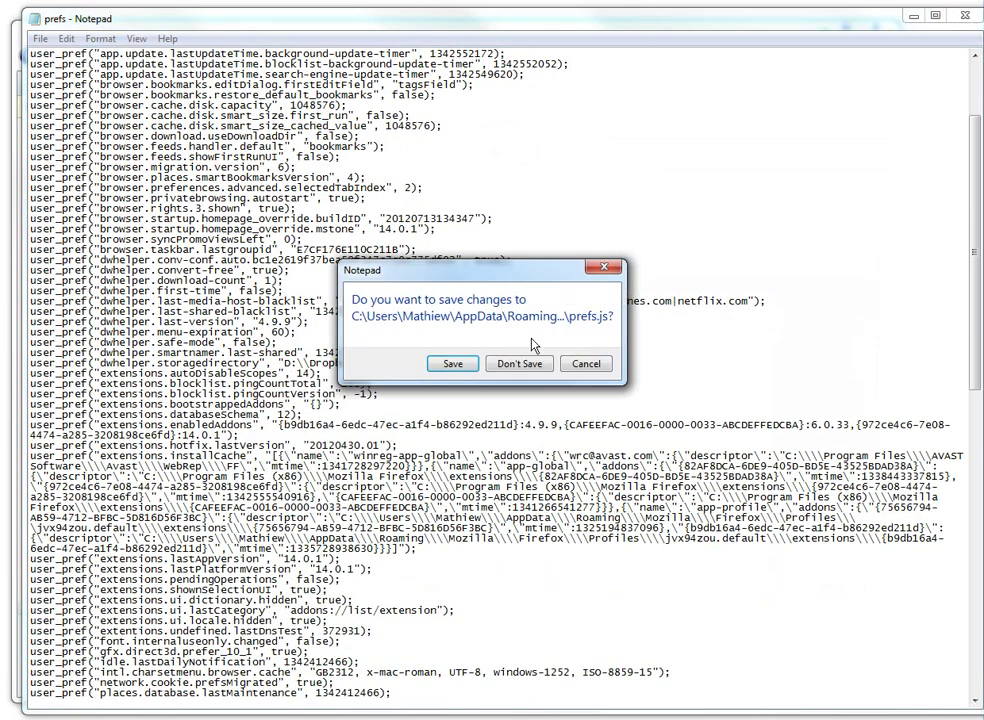
pyautogui.click(451, 364)
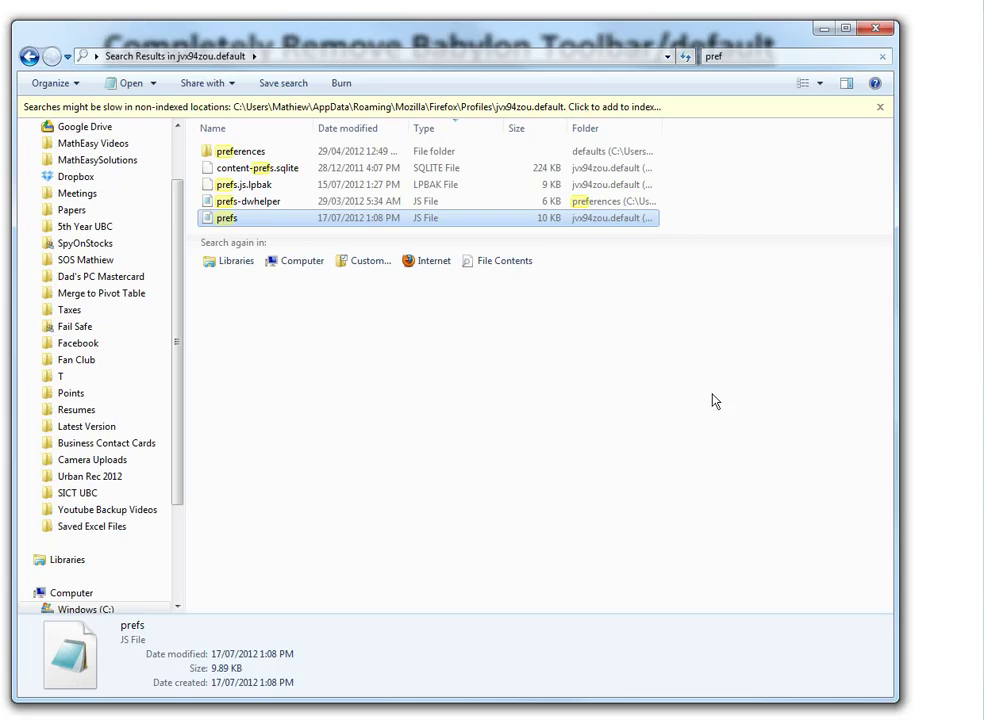
# - Close Explorer, load about:config past its warning, and filter preferences by 'baby'
pyautogui.click(875, 34)
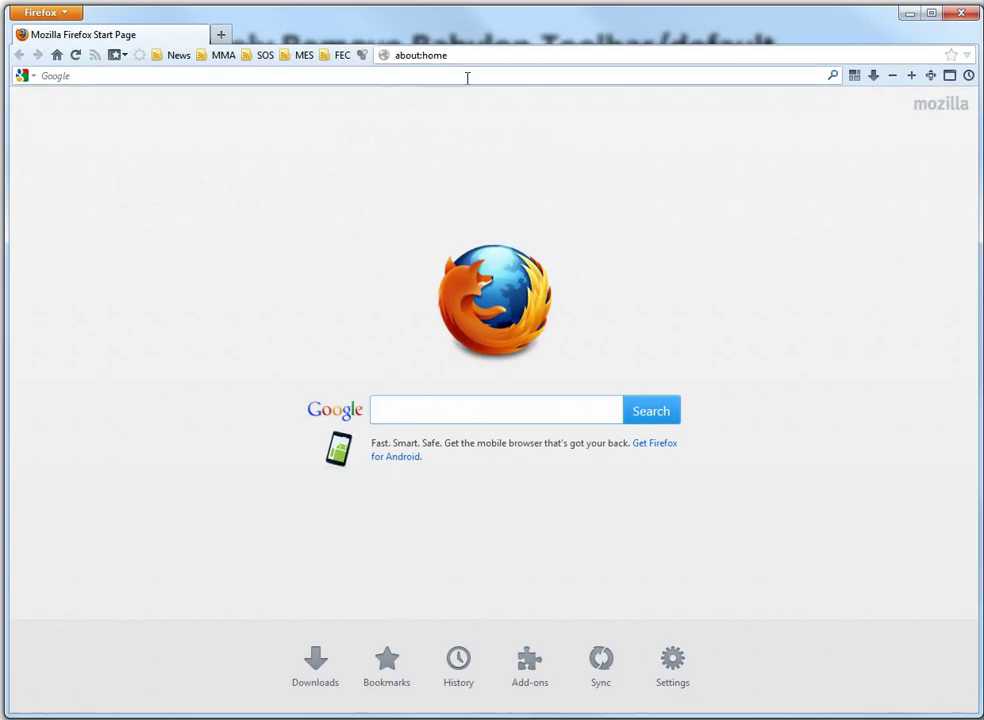
pyautogui.hotkey('ctrl', 'l')
pyautogui.write('about:config')
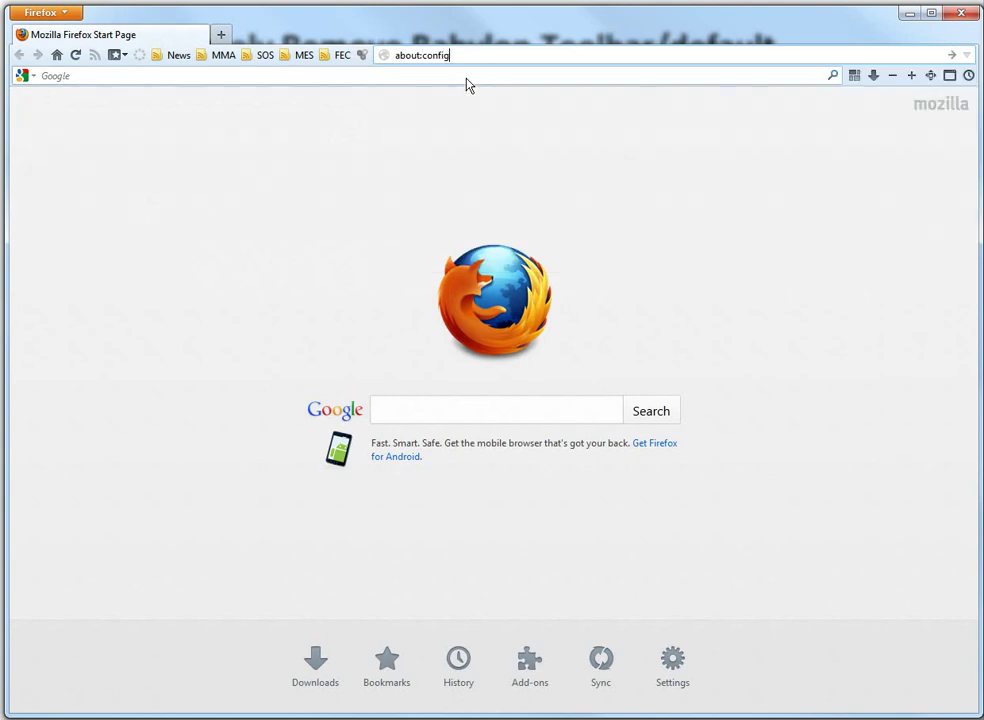
pyautogui.press('Return')
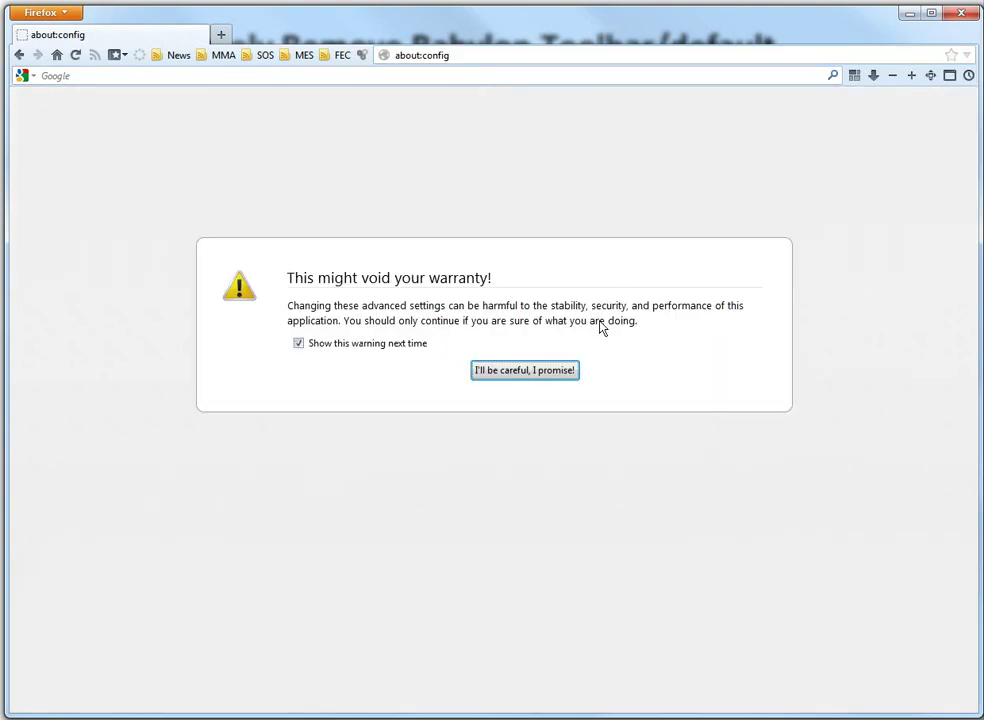
pyautogui.click(527, 375)
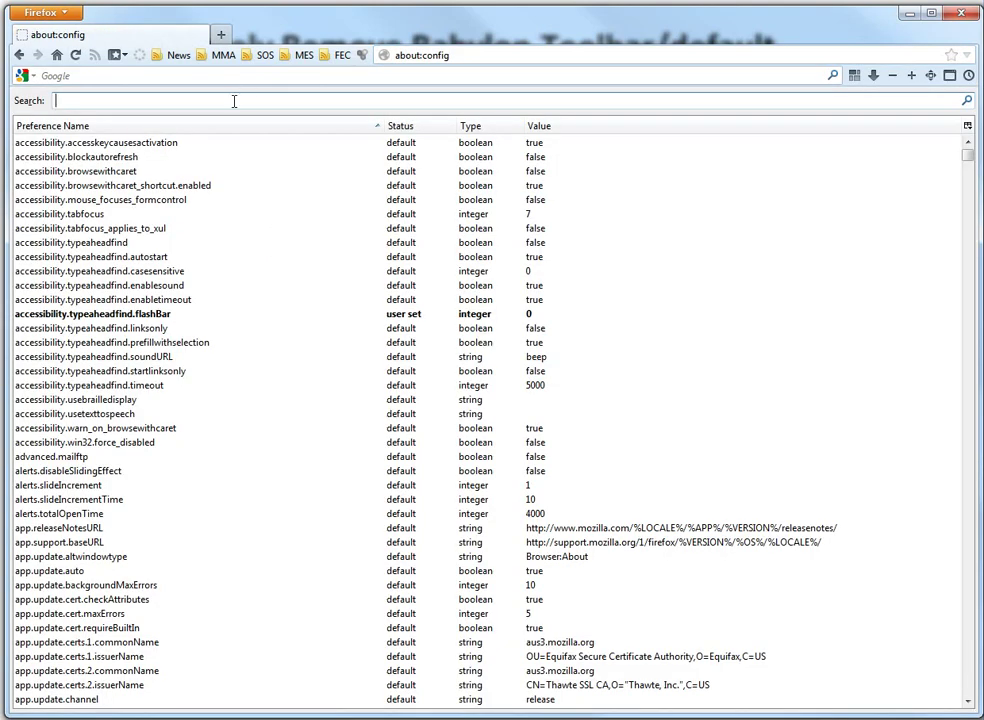
pyautogui.write('babylon')
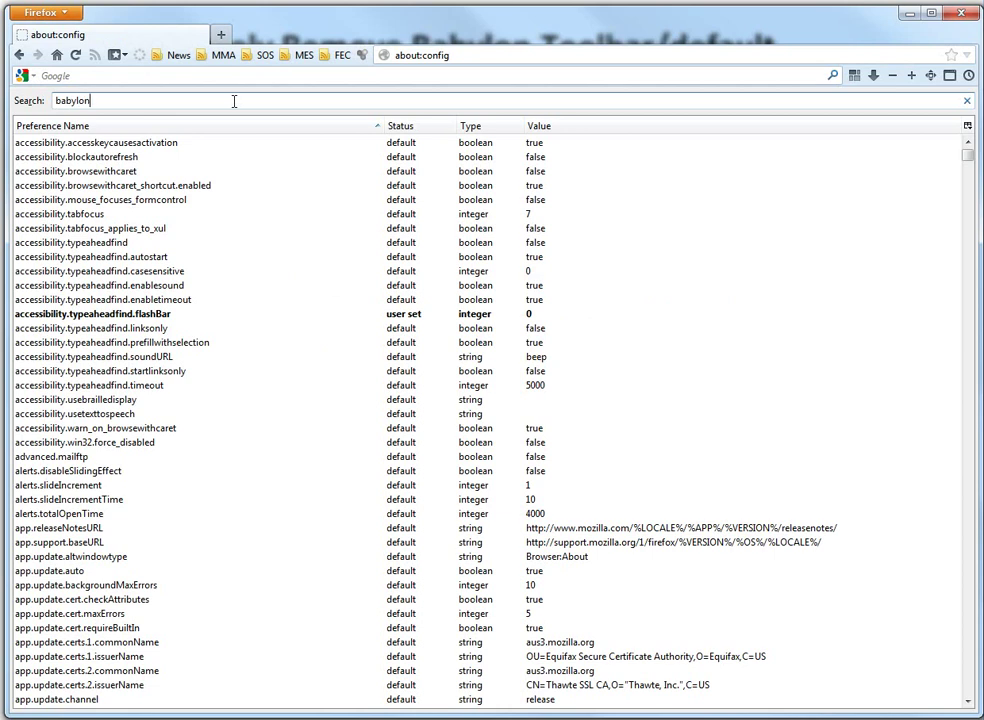